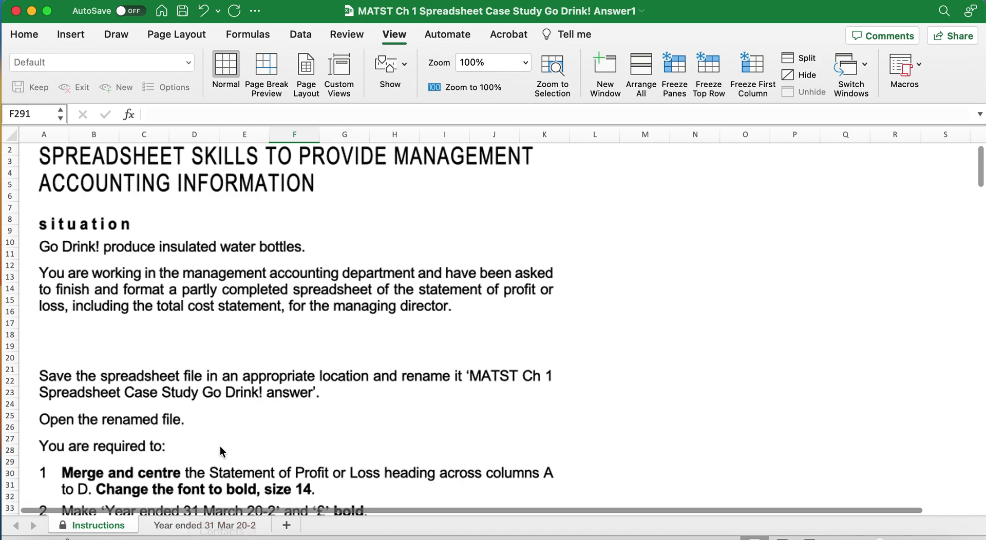
Scroll down the Instructions sheet to read the numbered formatting and formula tasks
scroll(223, 451, "down", 4)
scroll(223, 452, "down", 1)
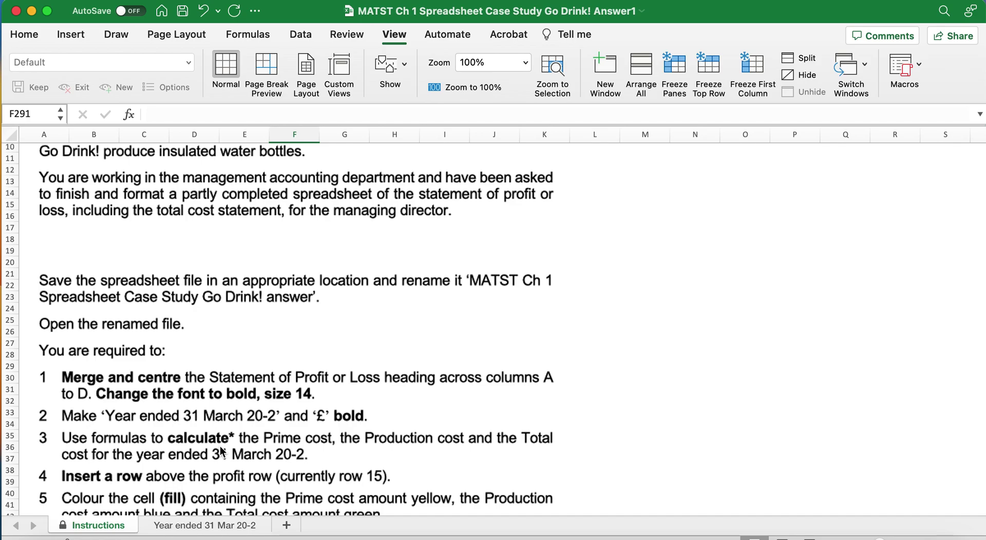
scroll(221, 451, "down", 5)
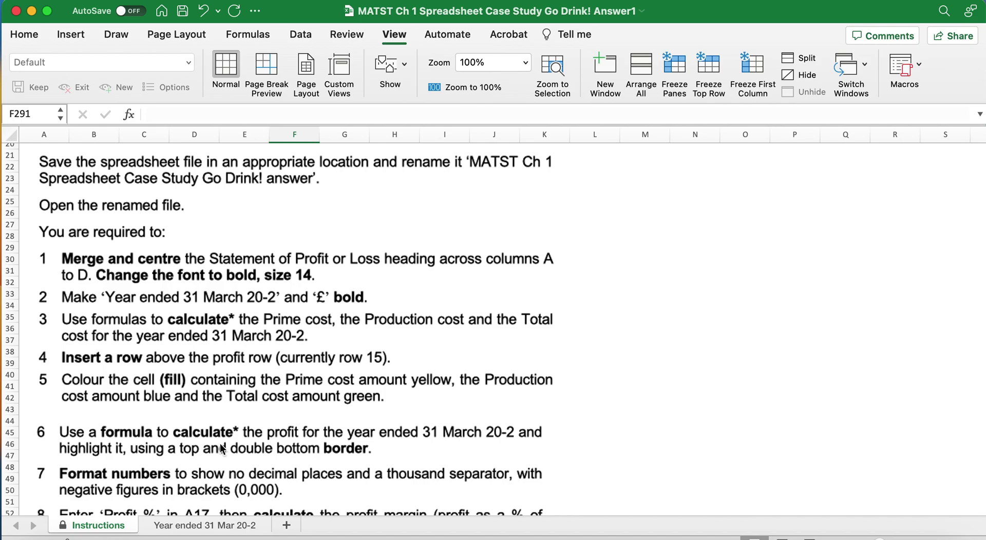
Save As 'MATST Ch 1 Spreadsheet Case Study Go Drink! Answer1', replacing the existing file
left_click(95, 0)
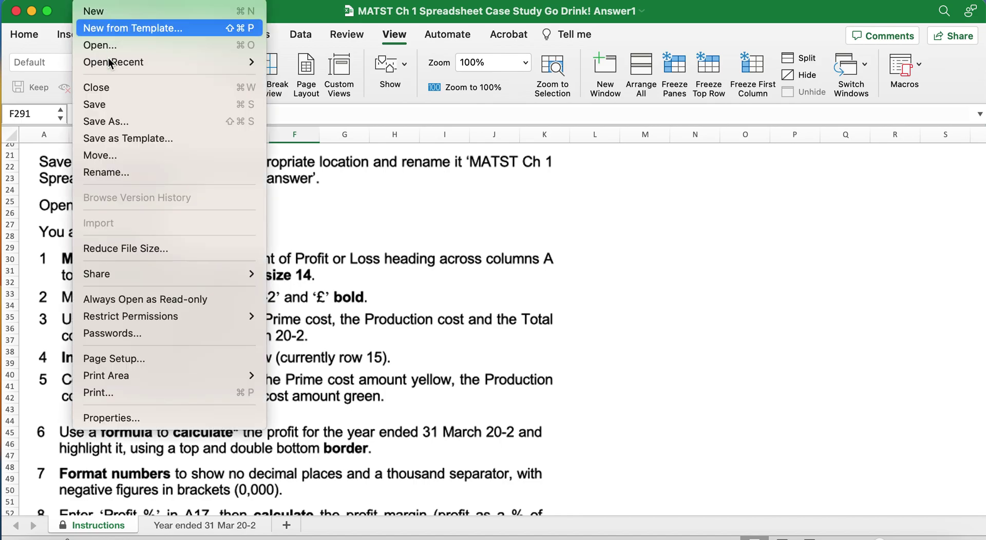
left_click(106, 126)
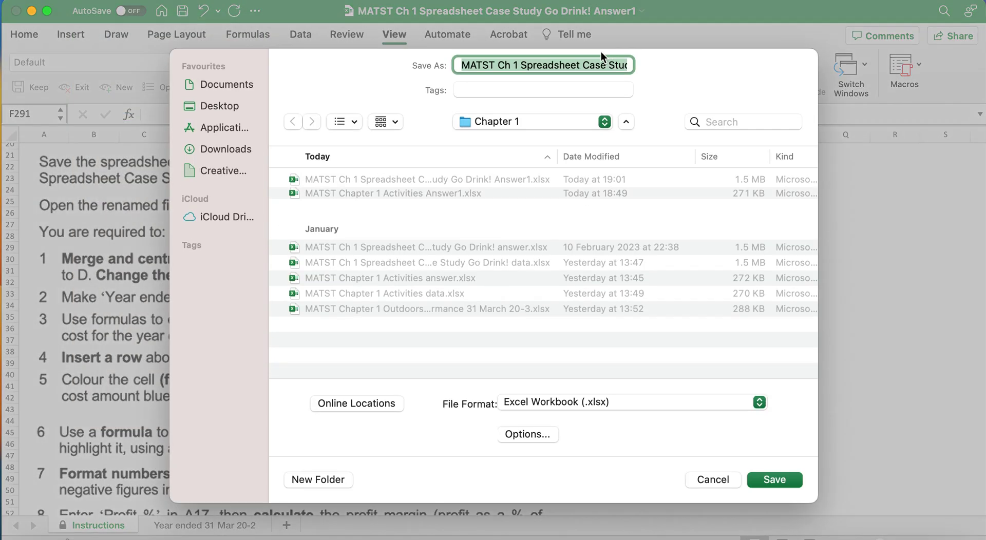
left_click(599, 62)
key("Right")
key("Right")
key("Right")
key("Right")
key("Right")
key("Right")
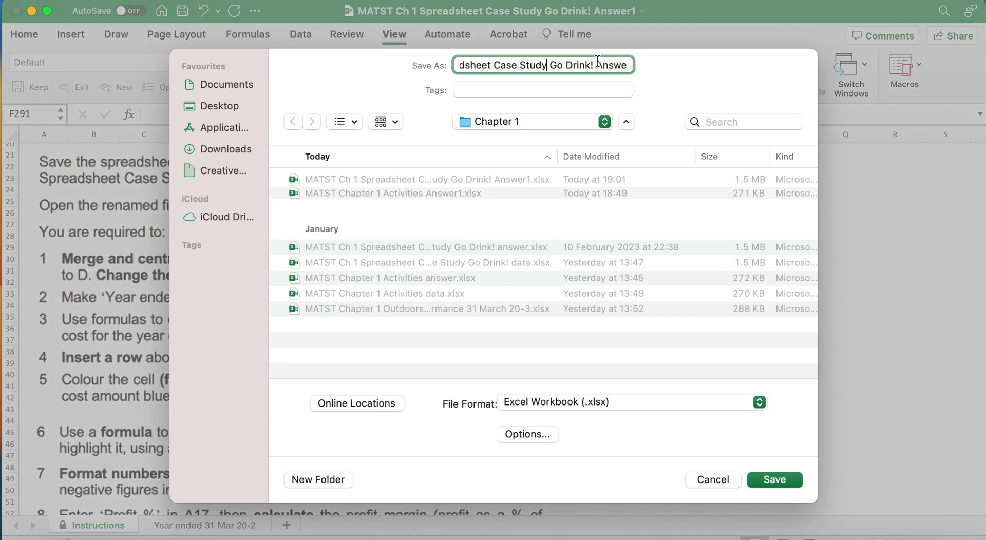
key("Right")
key("Right")
key("Right")
key("Right")
key("Right")
key("Right")
key("Right")
key("Right")
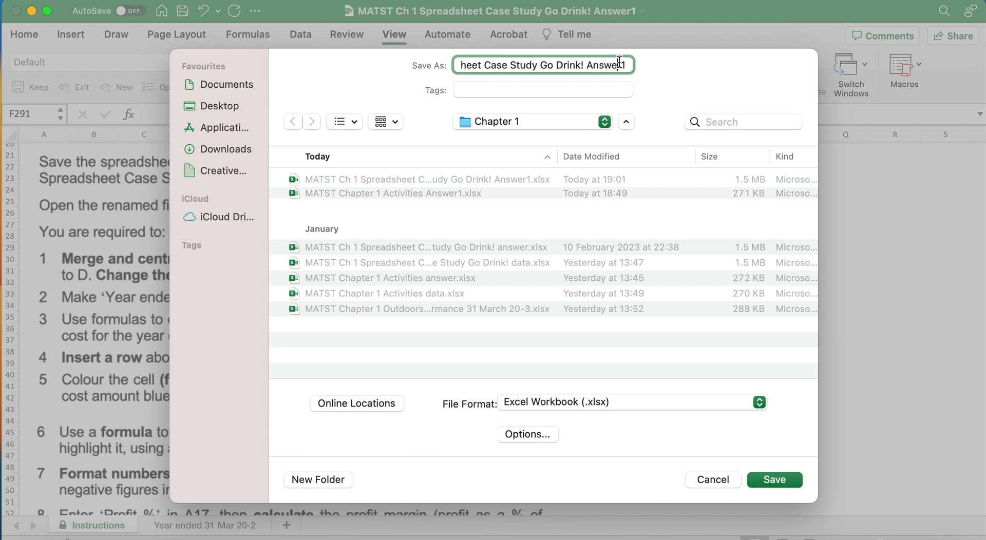
left_click(766, 479)
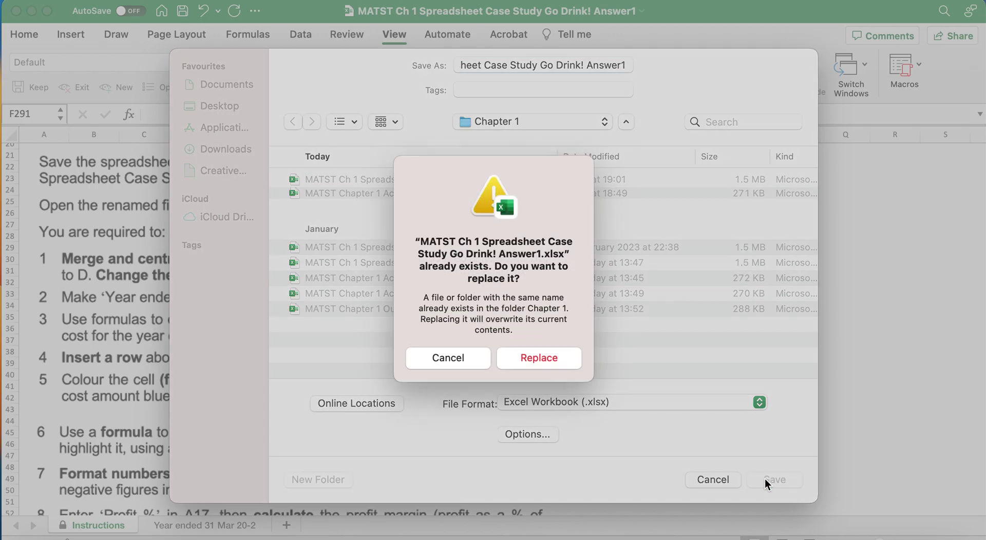
left_click(548, 368)
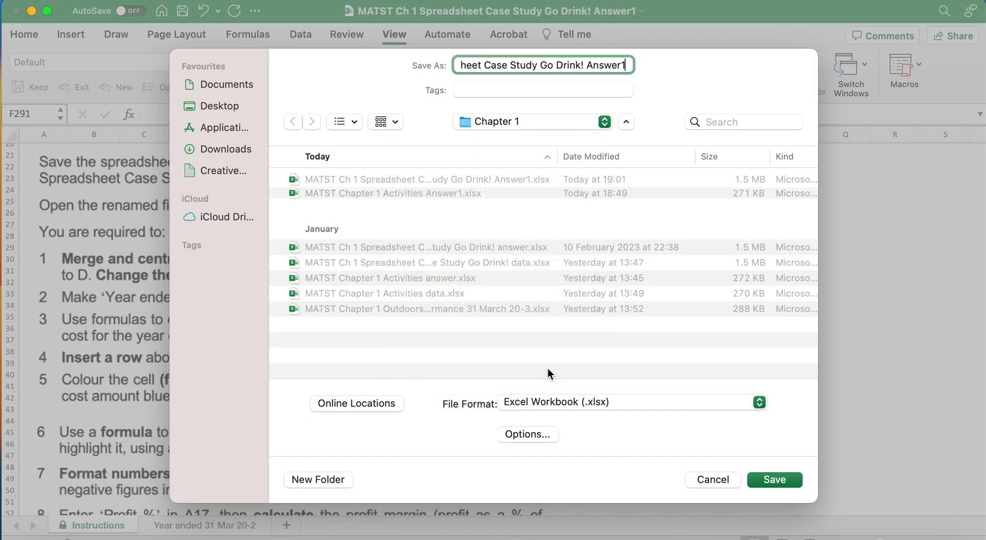
scroll(488, 337, "down", 5)
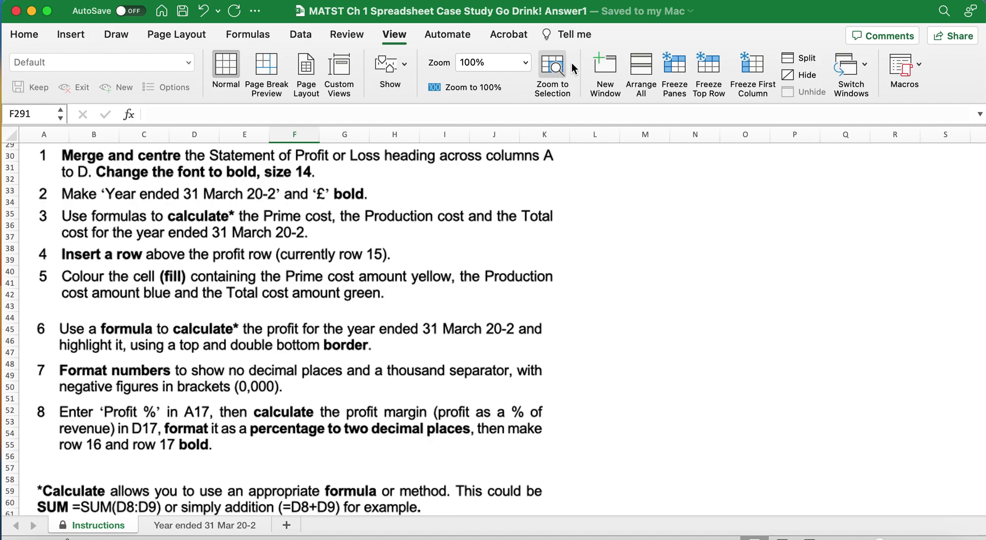
Open a second window of the workbook and arrange both windows vertically
left_click(601, 64)
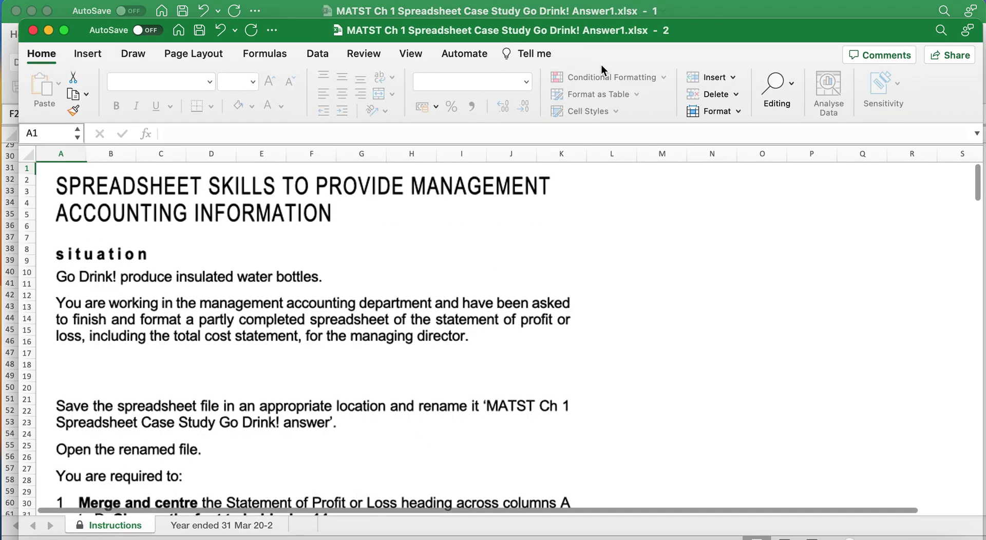
left_click(420, 55)
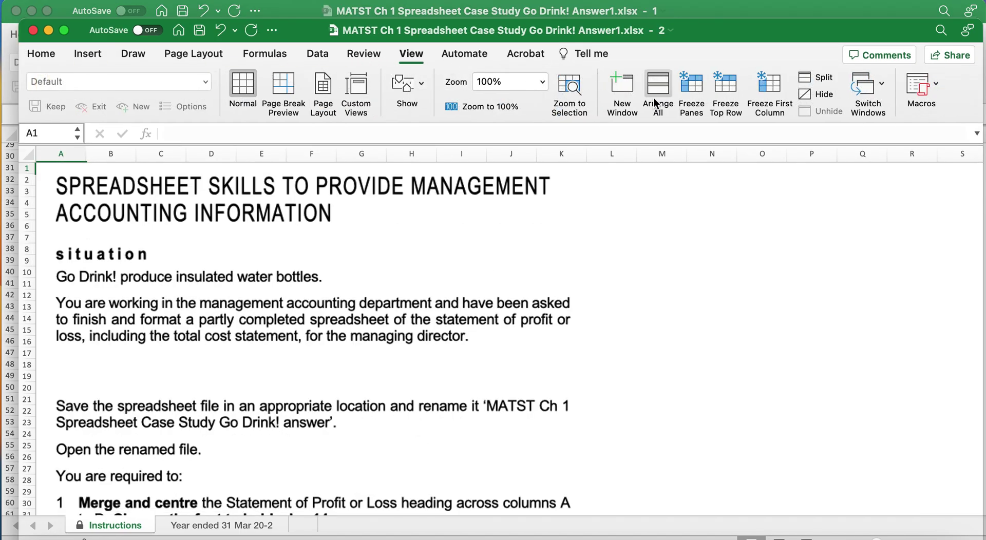
left_click(660, 95)
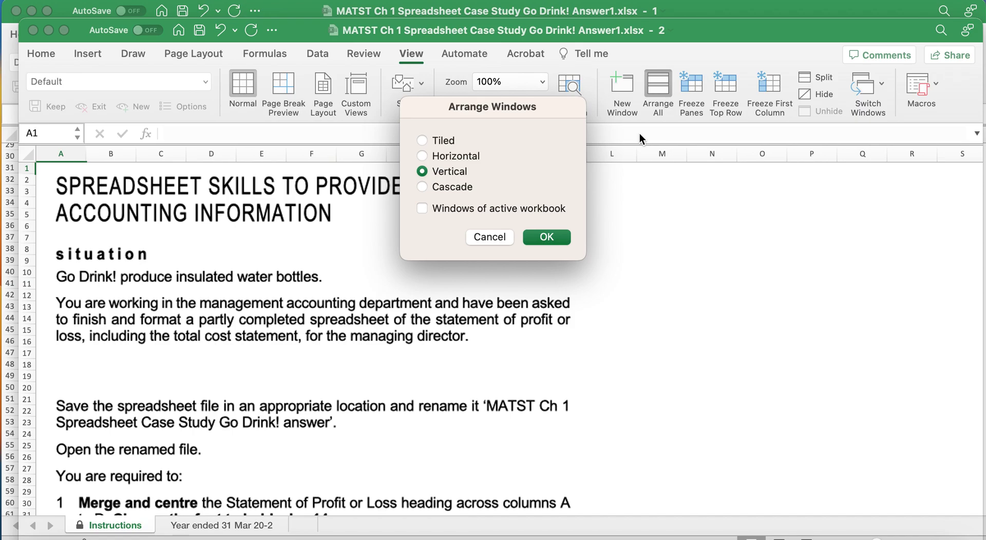
left_click(554, 232)
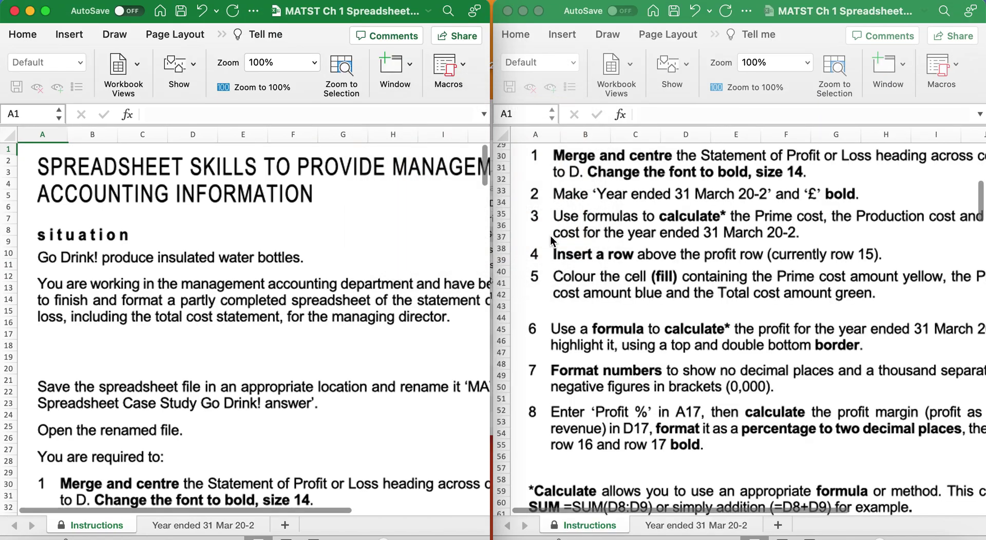
Show the Year ended 31 Mar 20-2 sheet in the right window beside the instructions
left_click(684, 524)
left_click(687, 525)
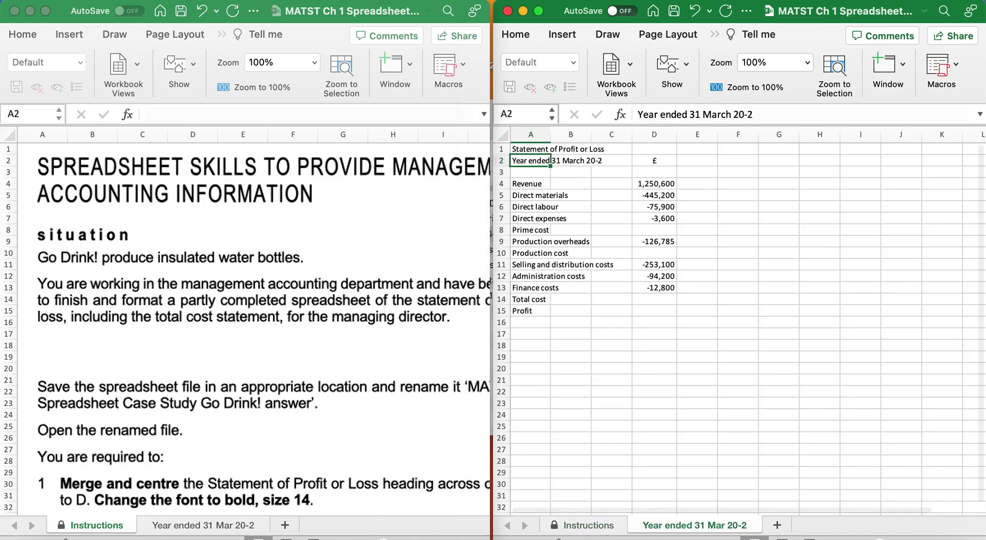
left_click(42, 149)
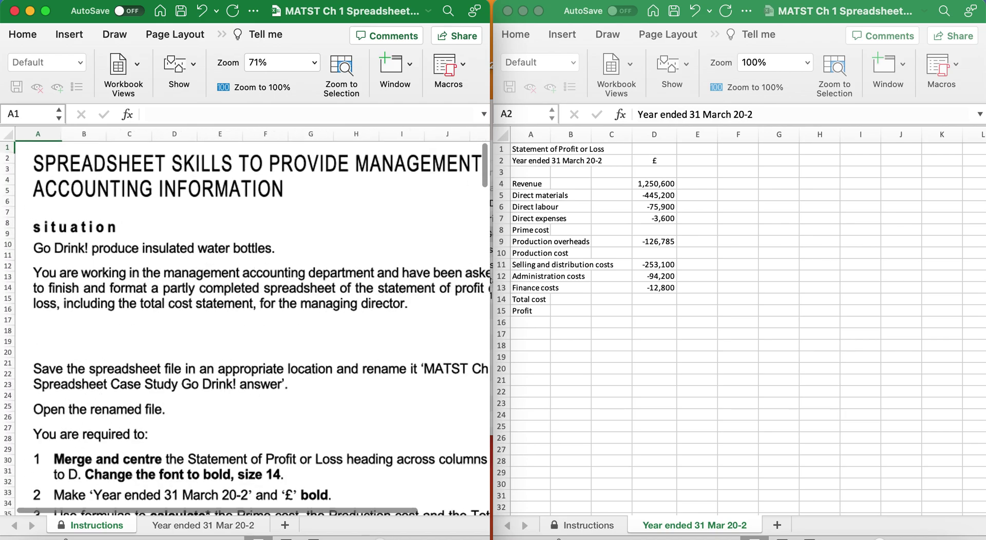
scroll(332, 437, "up", 2)
scroll(329, 437, "down", 10)
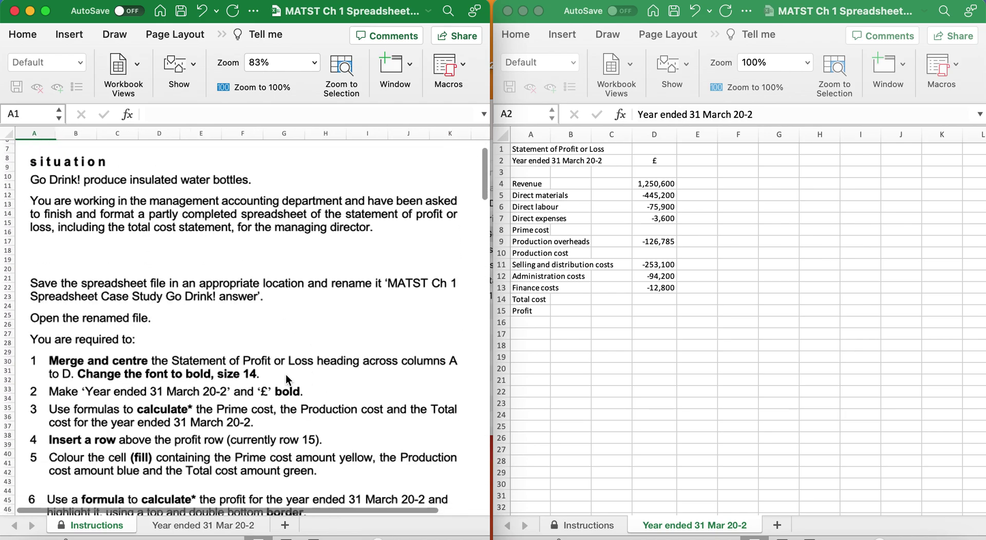
Merge and centre the Statement of Profit or Loss heading across A1:D1
scroll(288, 381, "up", 1)
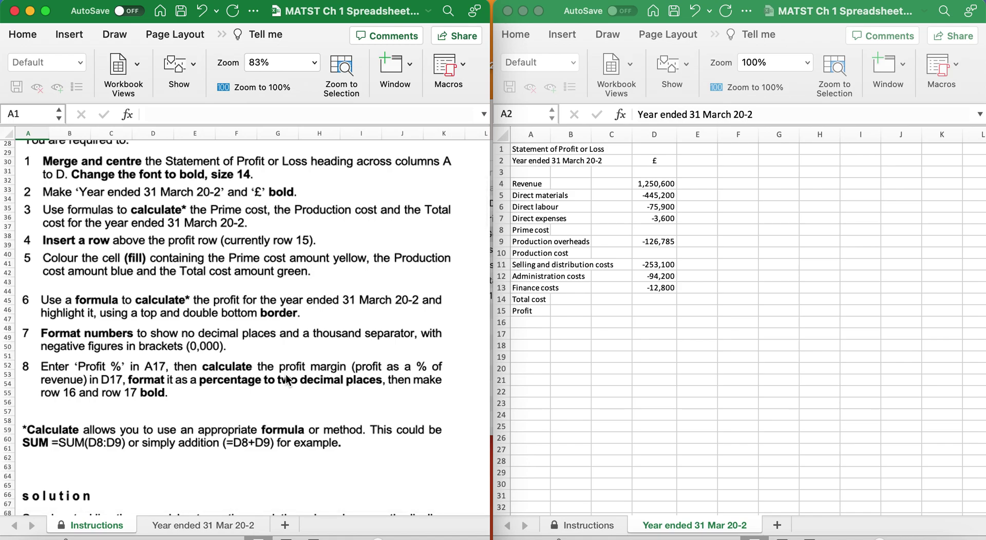
left_click(532, 148)
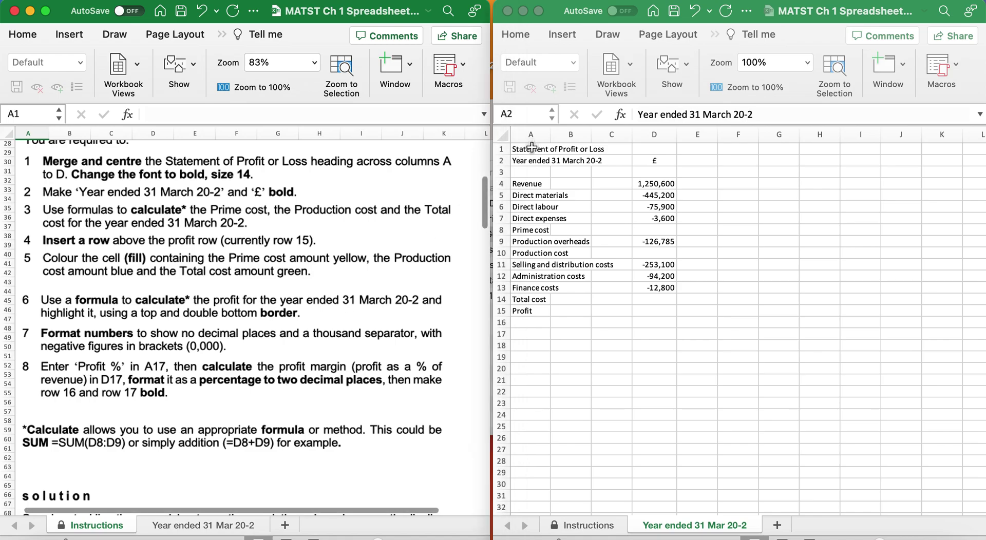
left_click_drag(532, 148, 653, 149)
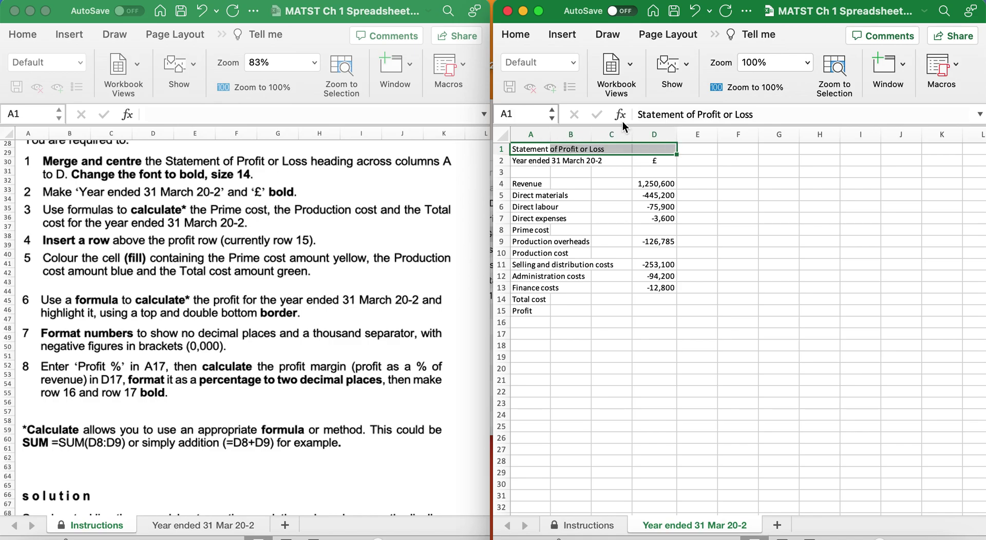
left_click(516, 34)
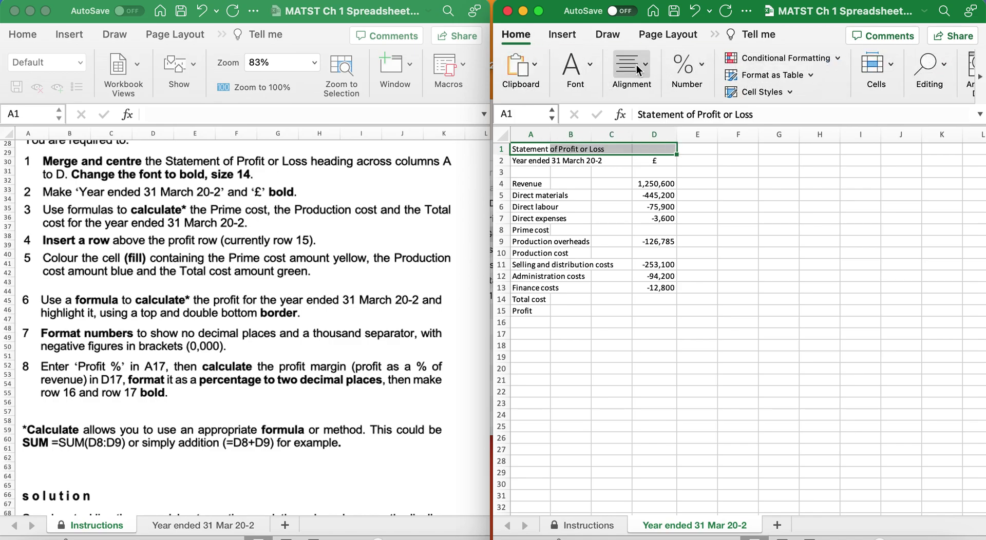
left_click(631, 67)
left_click(672, 134)
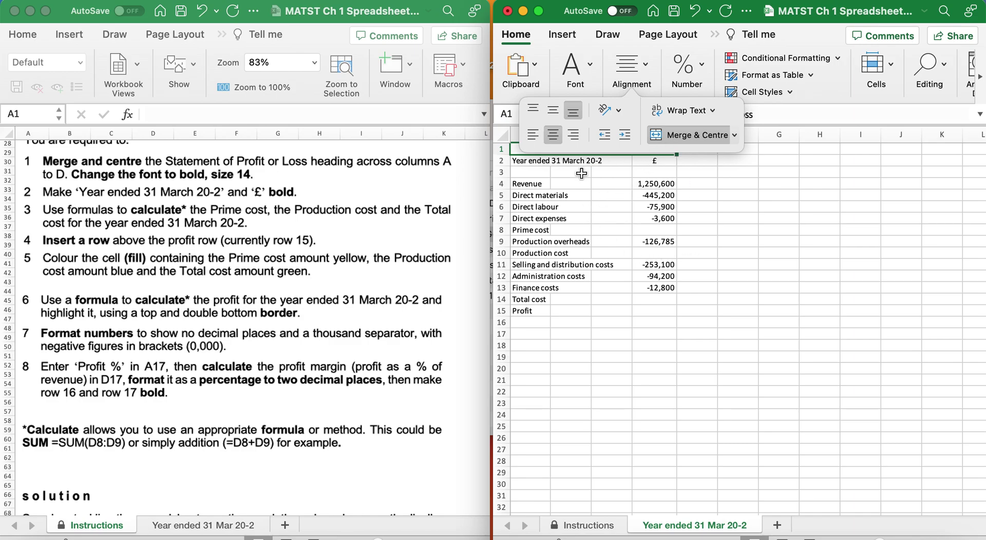
Make the merged heading bold at font size 14
left_click(575, 66)
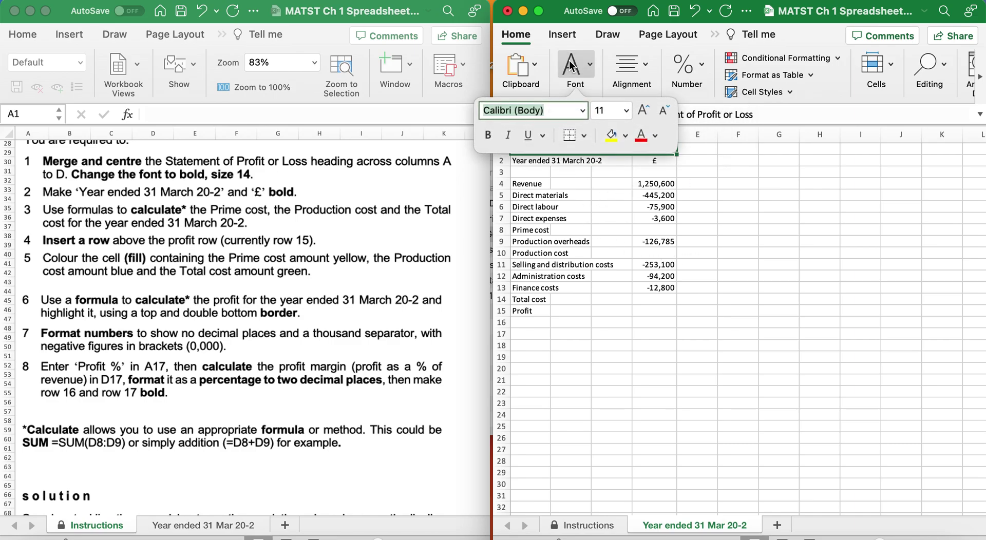
left_click(489, 135)
left_click(625, 110)
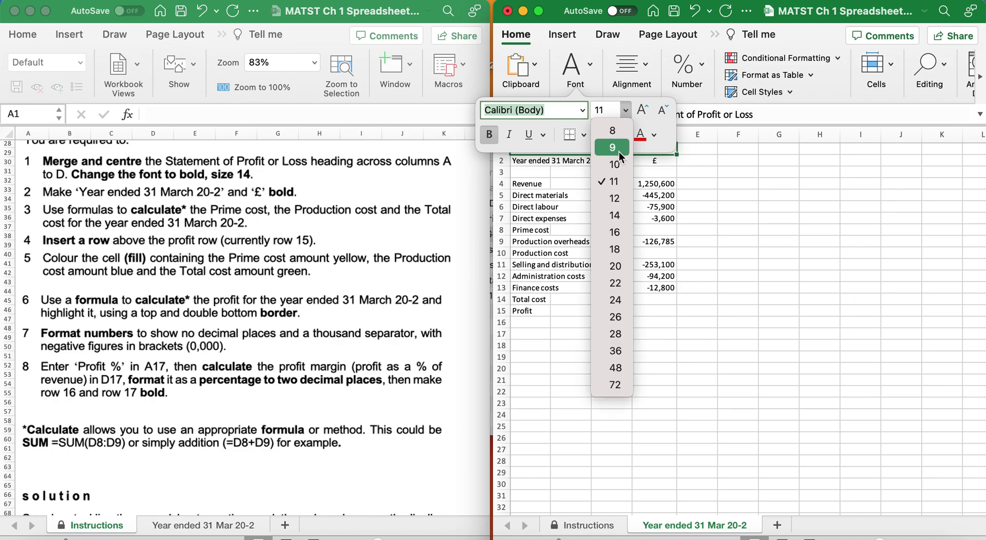
left_click(615, 215)
left_click(689, 228)
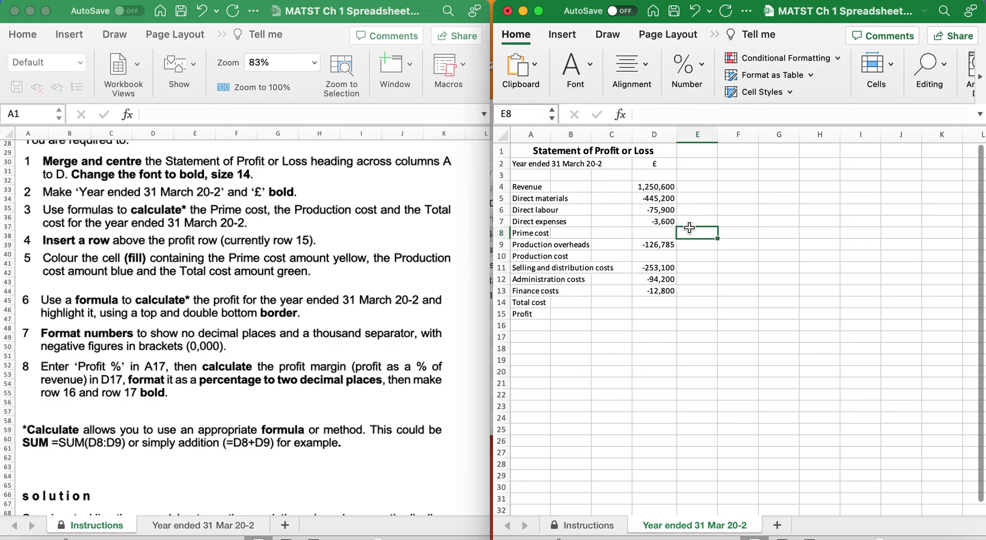
scroll(43, 205, "down", 3)
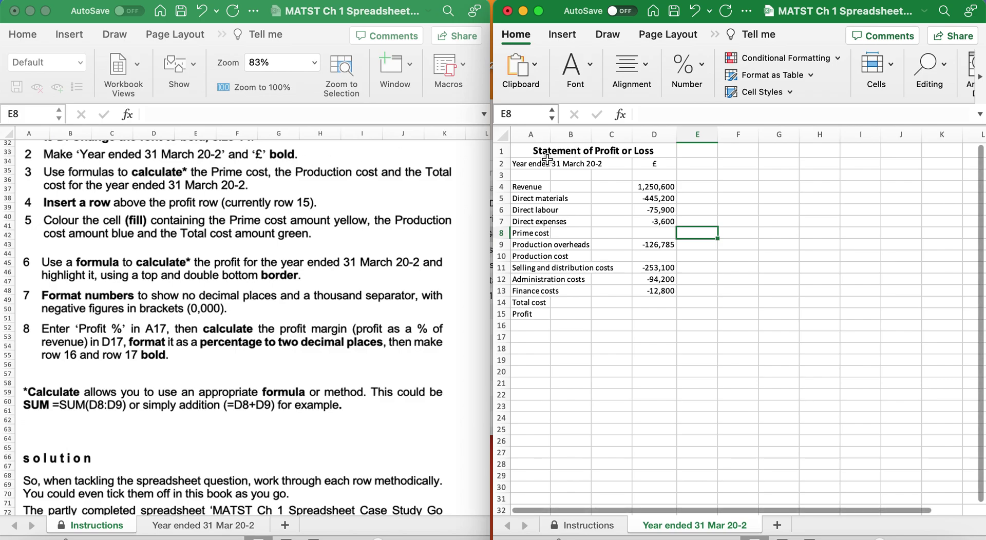
Bold A2:D2 so 'Year ended 31 March 20-2' and '£' appear in bold
left_click_drag(544, 163, 641, 164)
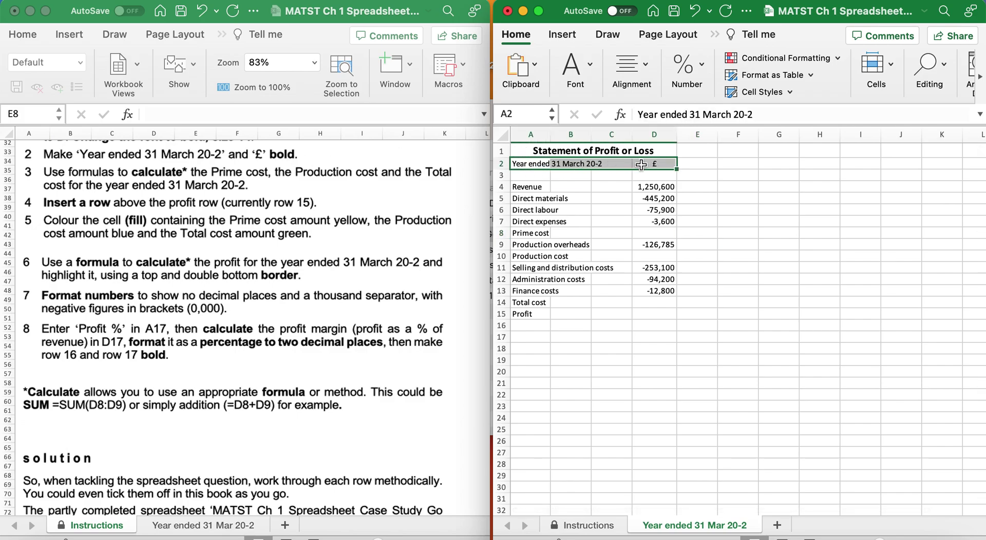
key("super+b")
left_click(588, 72)
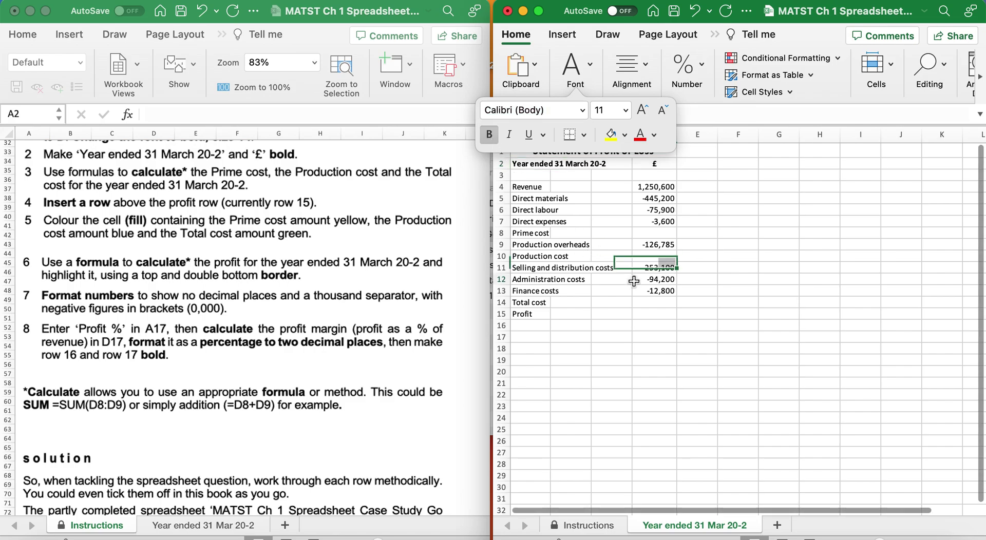
left_click(654, 279)
scroll(143, 307, "down", 3)
scroll(144, 307, "down", 1)
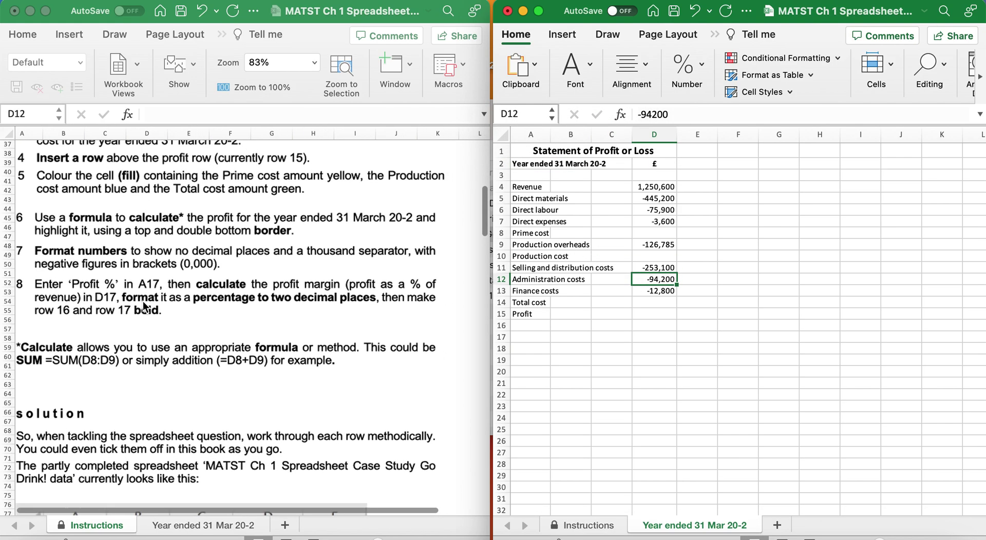
scroll(144, 307, "up", 1)
scroll(144, 306, "down", 1)
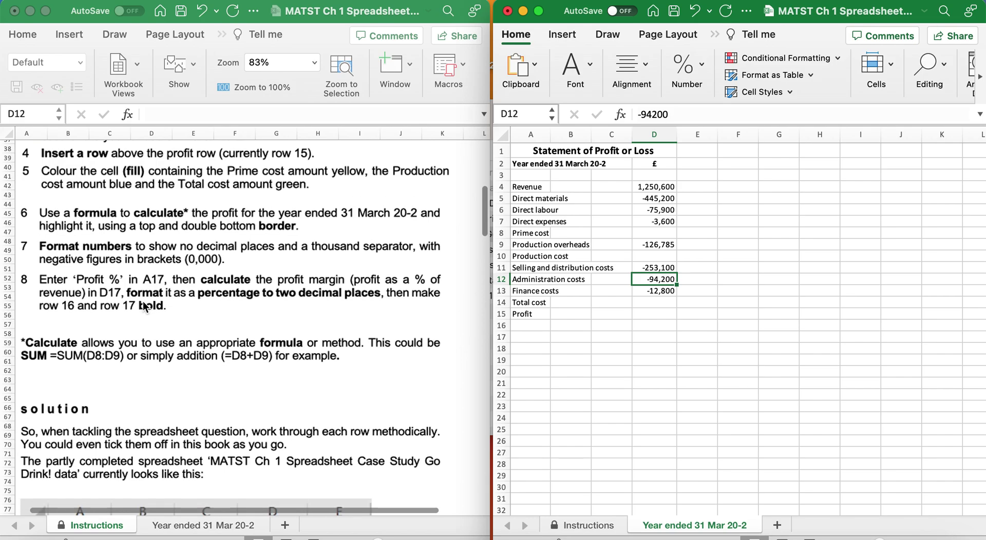
Insert a blank row above the Profit row, moving Profit down to row 16
left_click(501, 313)
right_click(500, 315)
left_click(522, 324)
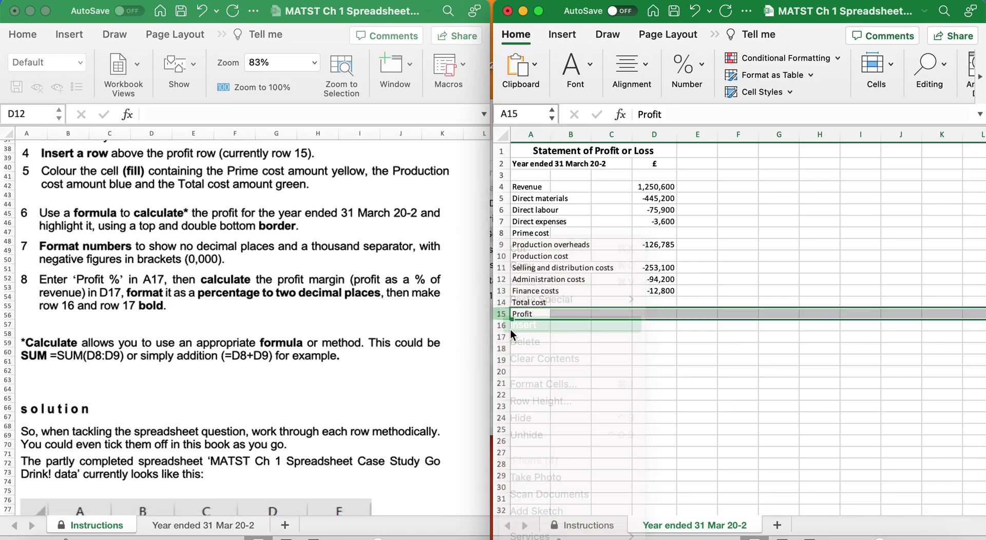
left_click(627, 347)
scroll(344, 264, "up", 5)
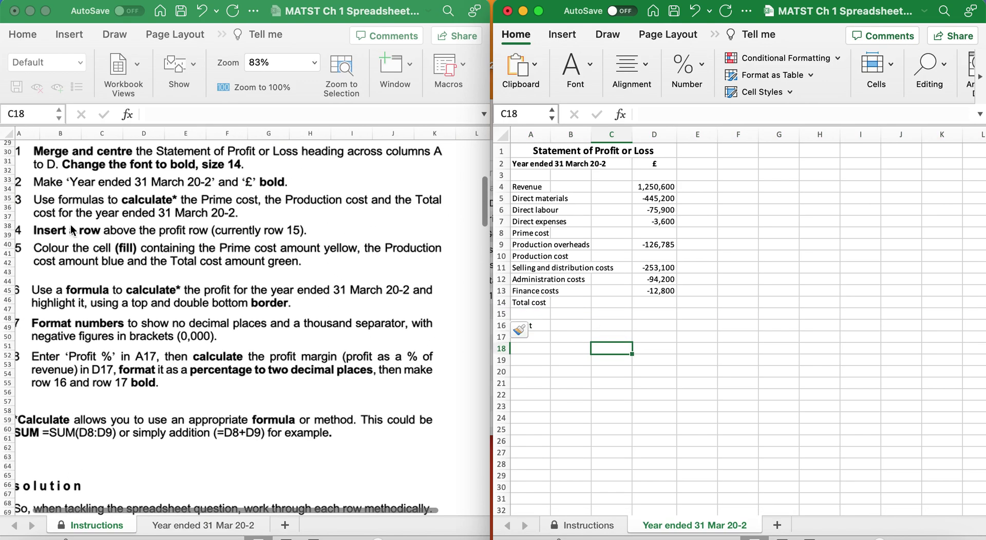
scroll(72, 229, "down", 3)
scroll(72, 229, "left", 1)
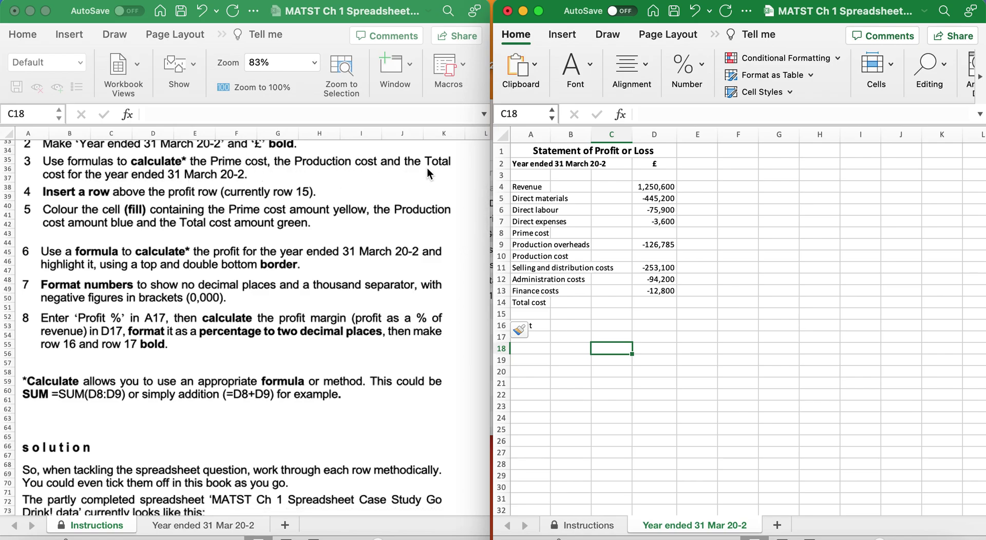
AutoSum D5:D7 into D8 for Prime cost (-524,700)
left_click(659, 230)
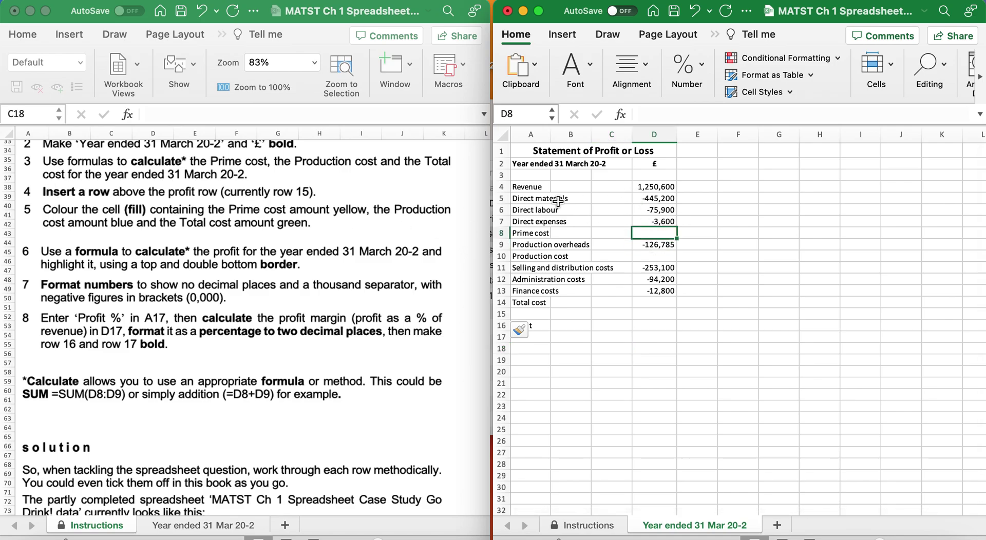
left_click(715, 35)
left_click(739, 49)
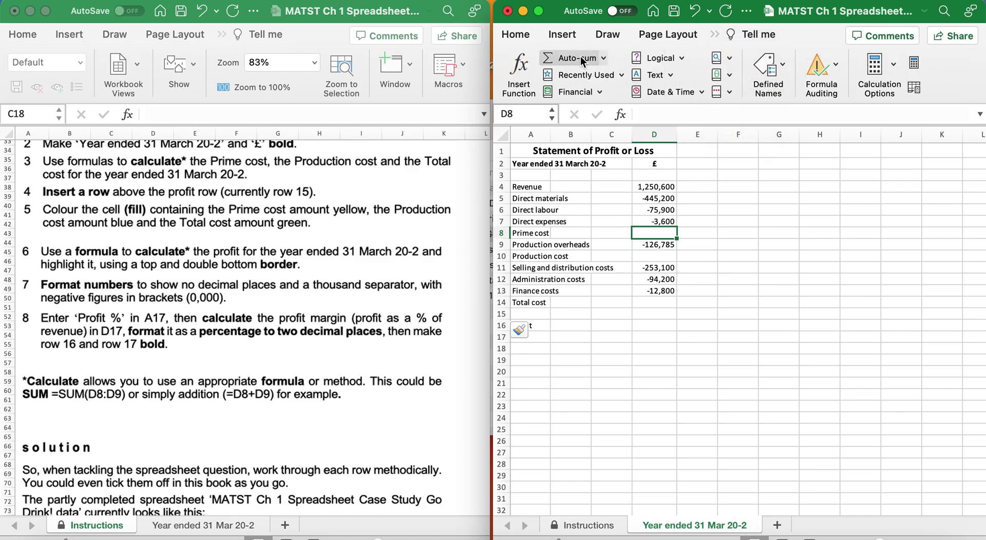
left_click(575, 58)
left_click_drag(667, 198, 671, 223)
key("Return")
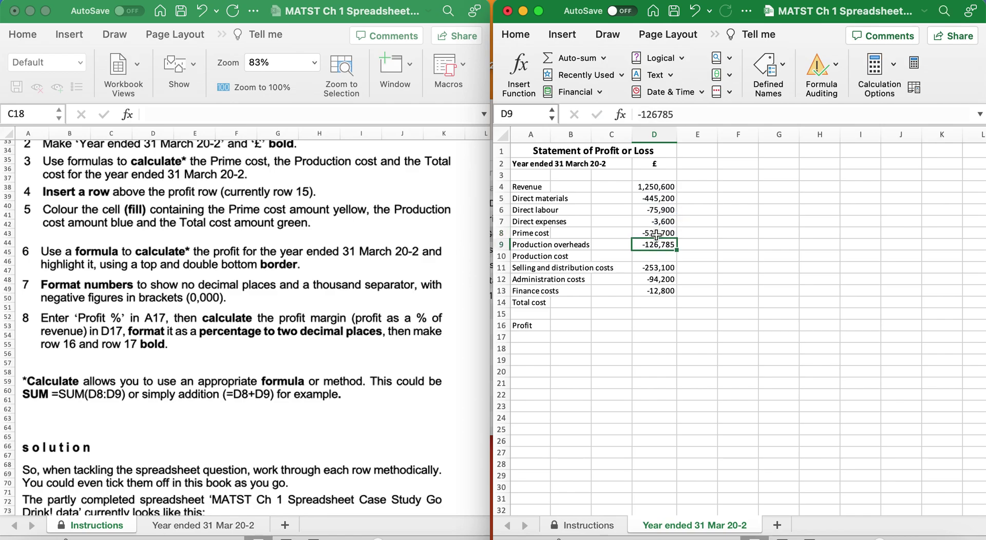
AutoSum Production cost in D10 (D8:D9, -651,485) and Total cost in D14 (D10:D13, -1,011,585)
left_click(648, 257)
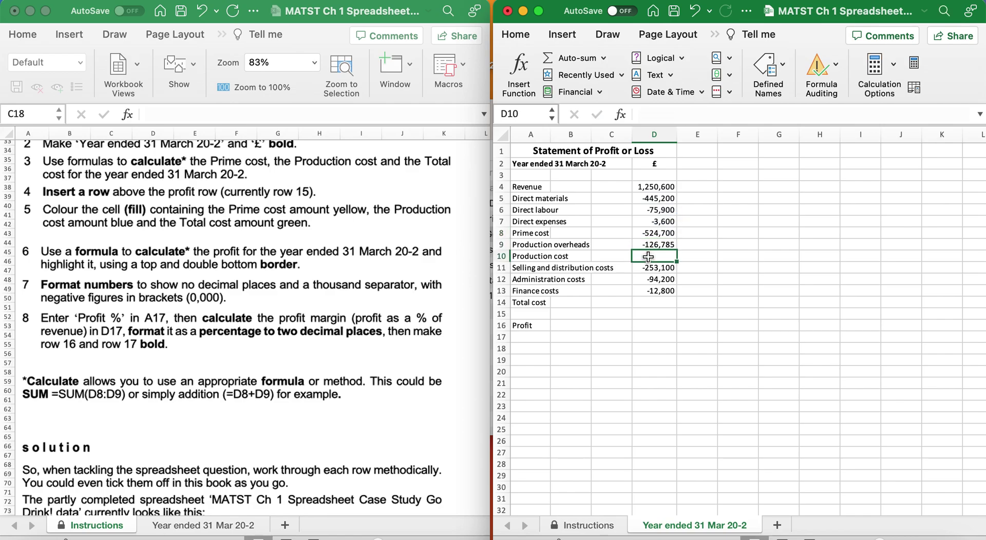
left_click(553, 59)
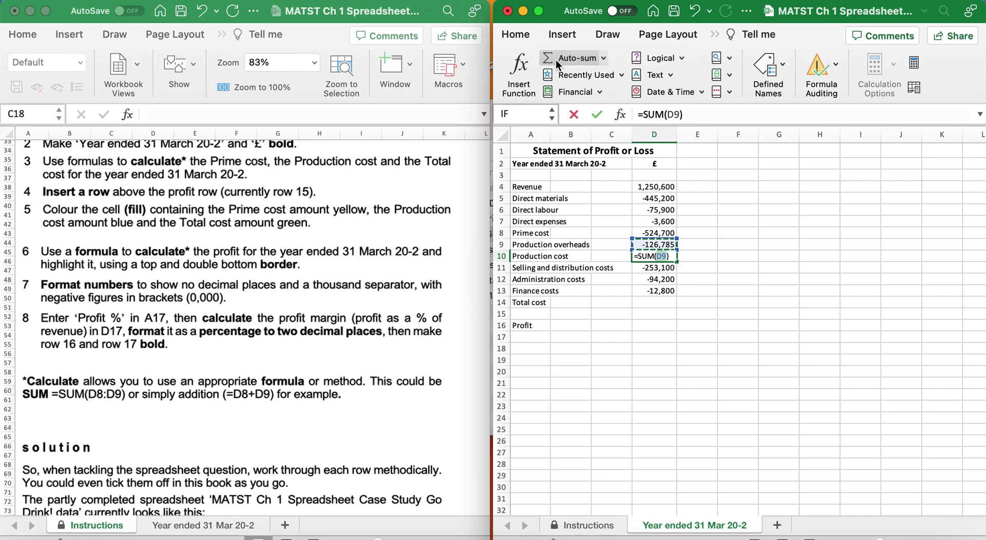
left_click_drag(647, 234, 648, 250)
key("Return")
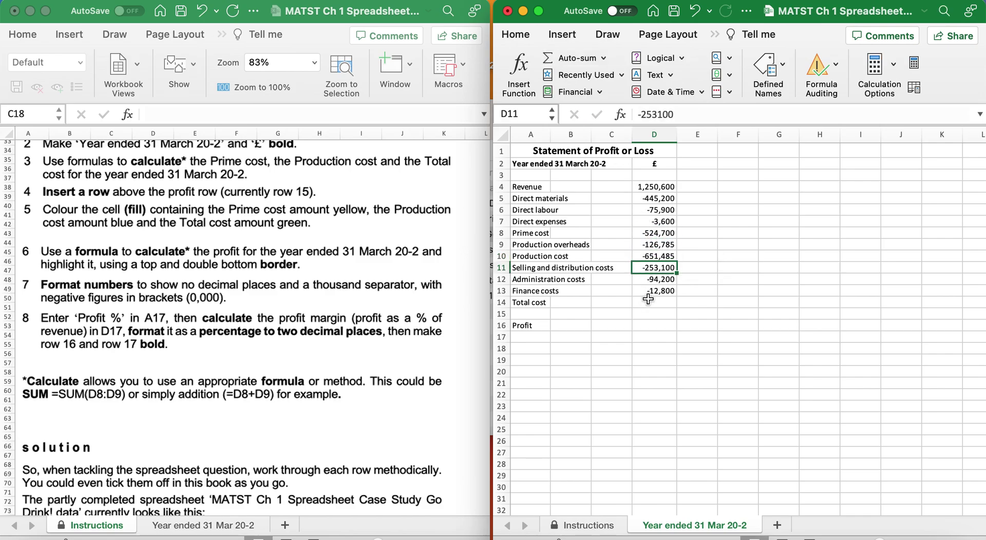
left_click(645, 301)
left_click(561, 60)
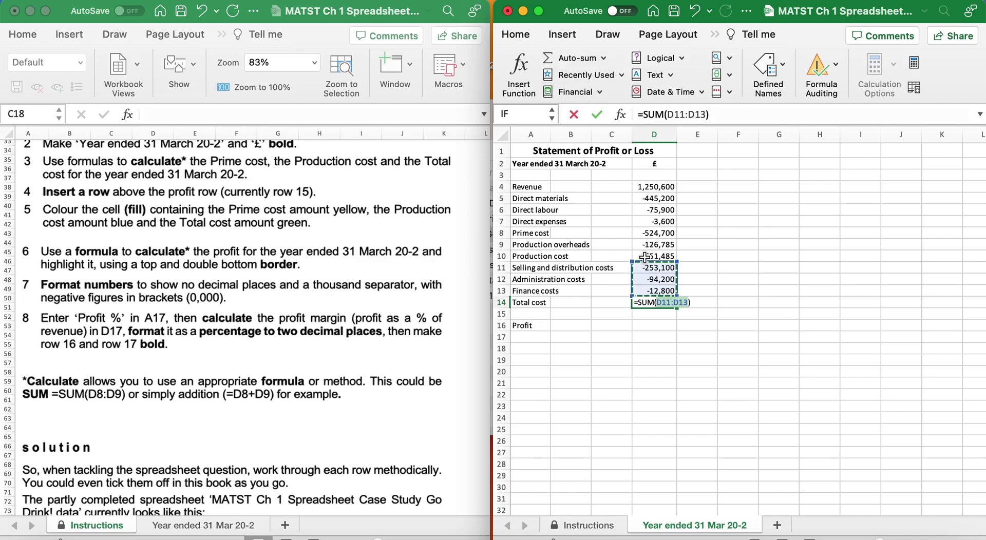
left_click_drag(645, 257, 651, 294)
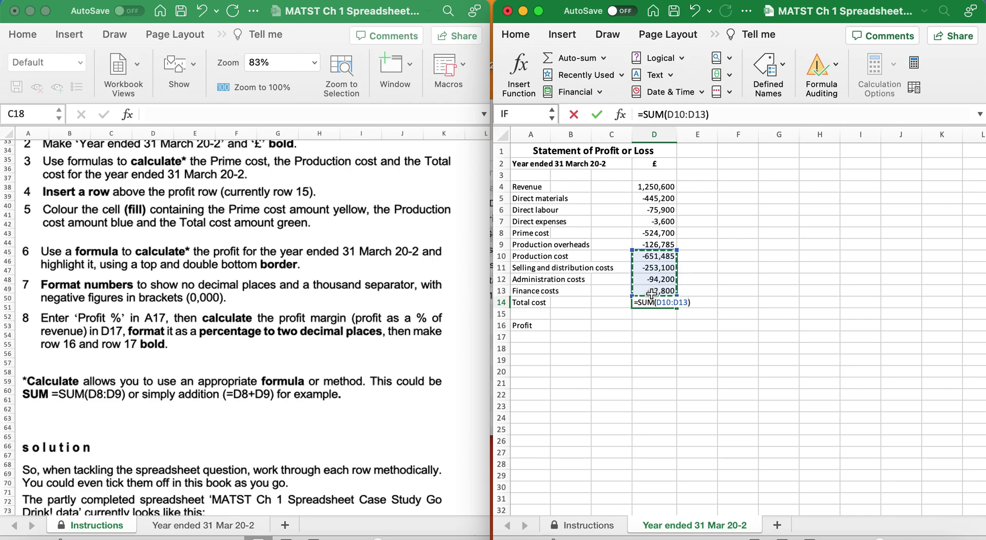
key("Return")
scroll(353, 350, "down", 2)
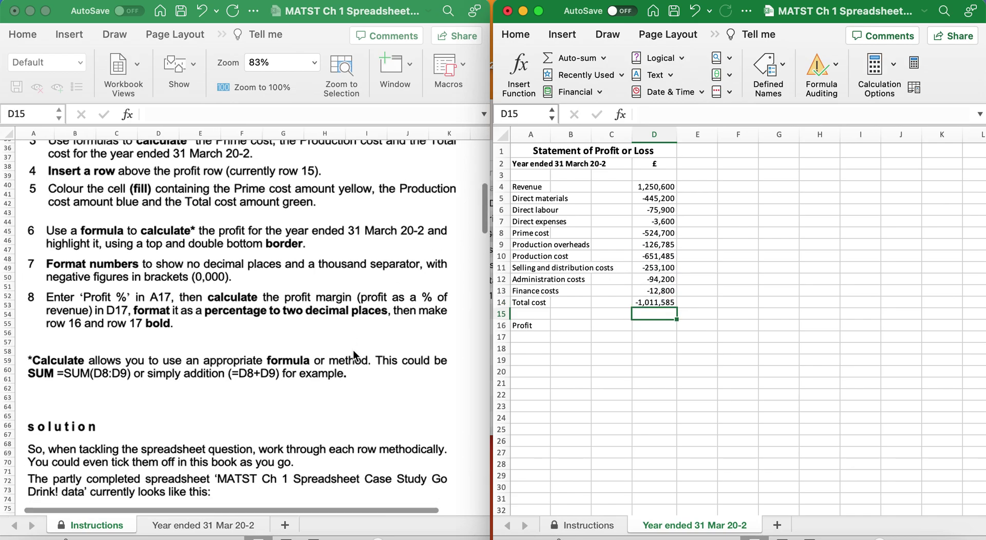
scroll(353, 351, "down", 3)
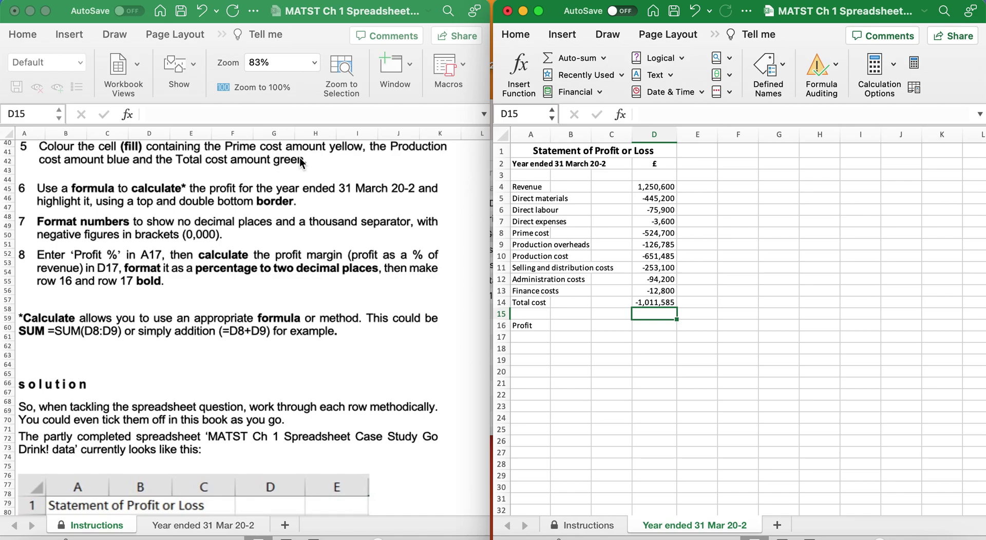
Fill the Prime cost amount D8 yellow
left_click(644, 233)
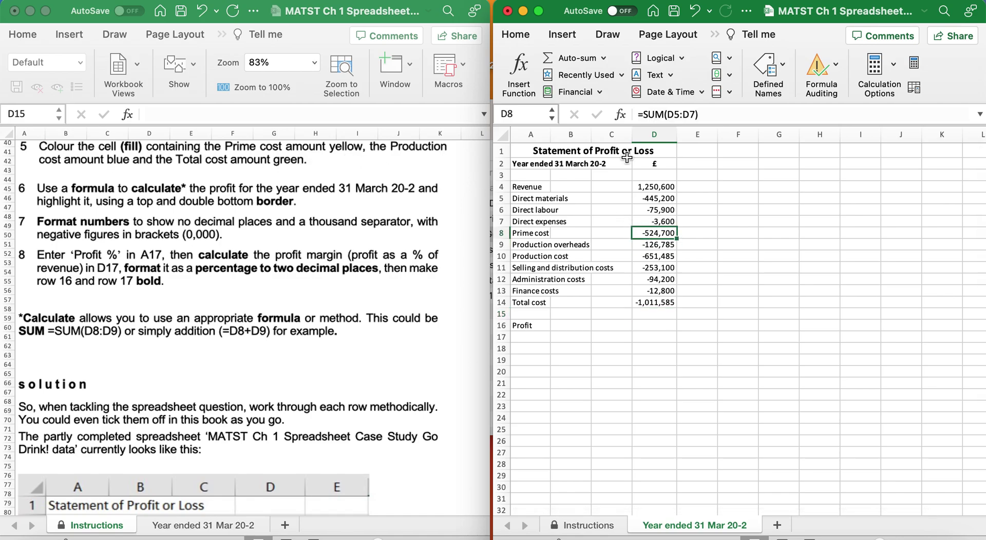
left_click(515, 35)
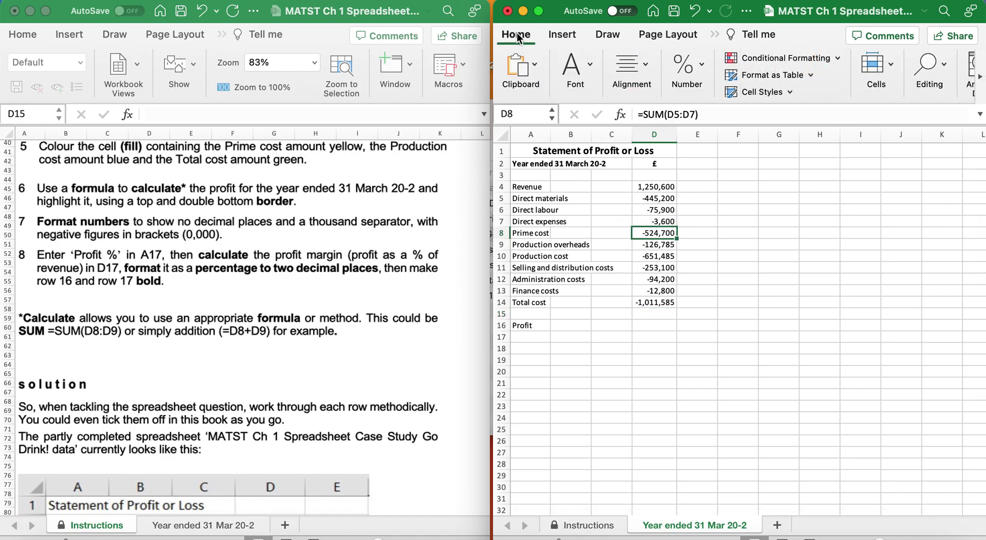
left_click(572, 70)
left_click(611, 136)
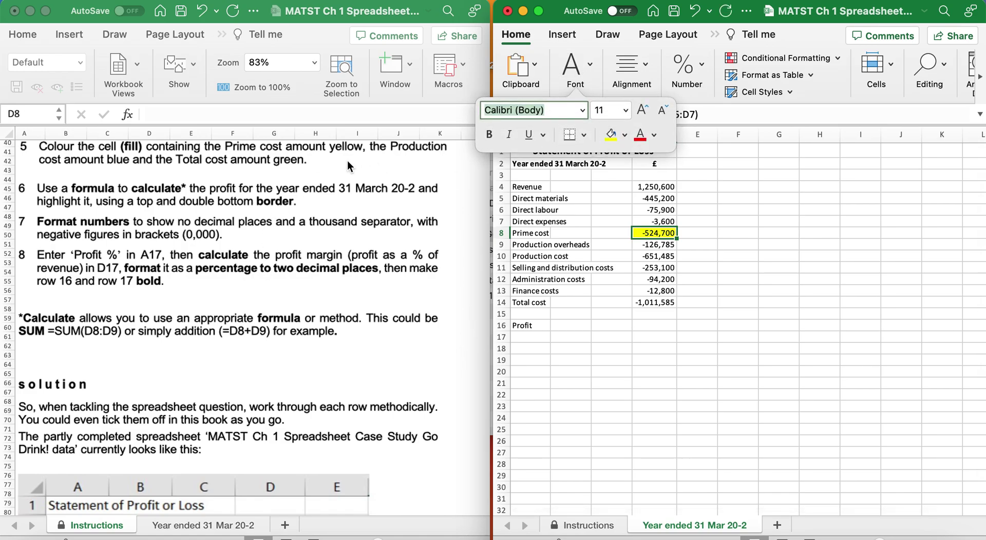
Fill the Production cost amount D10 light blue
left_click(653, 255)
left_click(575, 69)
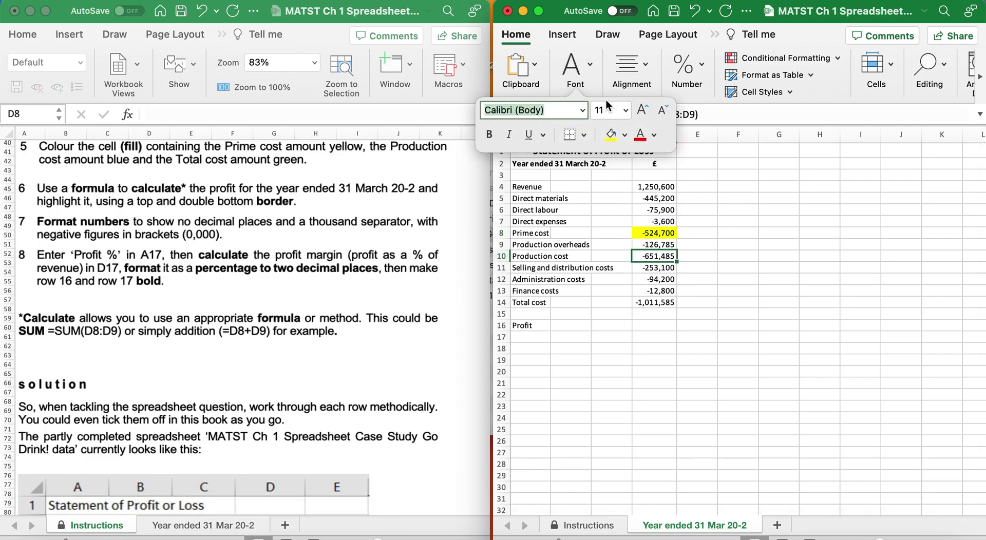
left_click(624, 135)
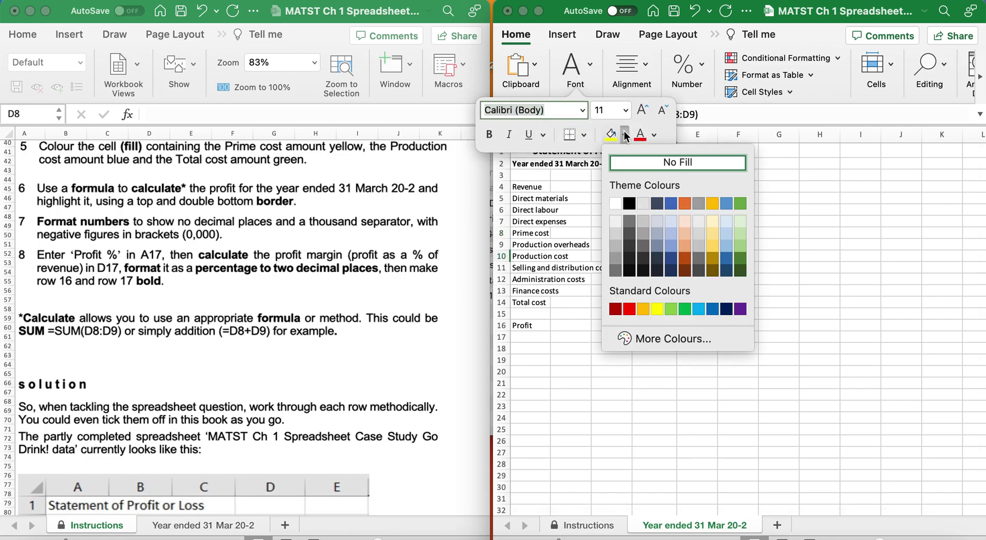
left_click(699, 309)
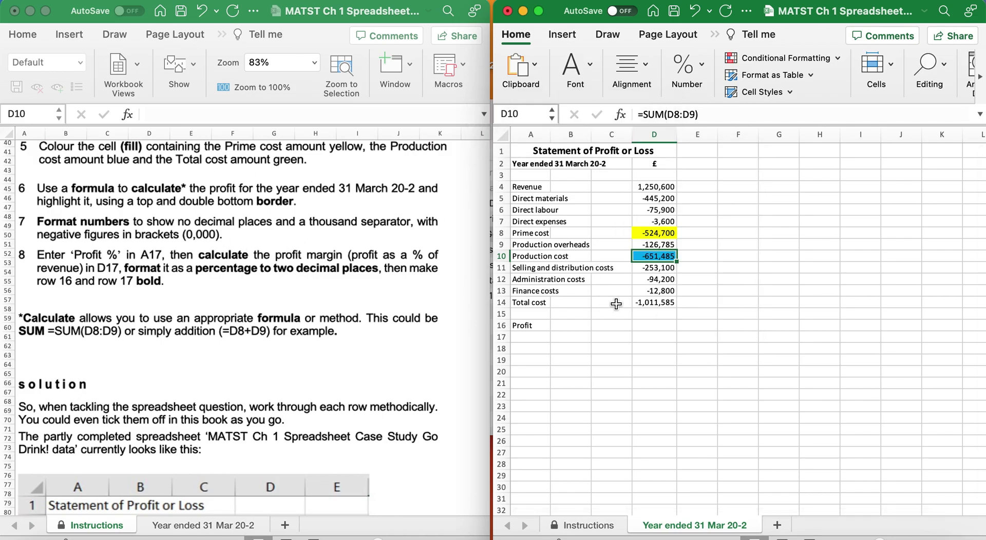
Fill the Total cost amount D14 green
left_click(658, 303)
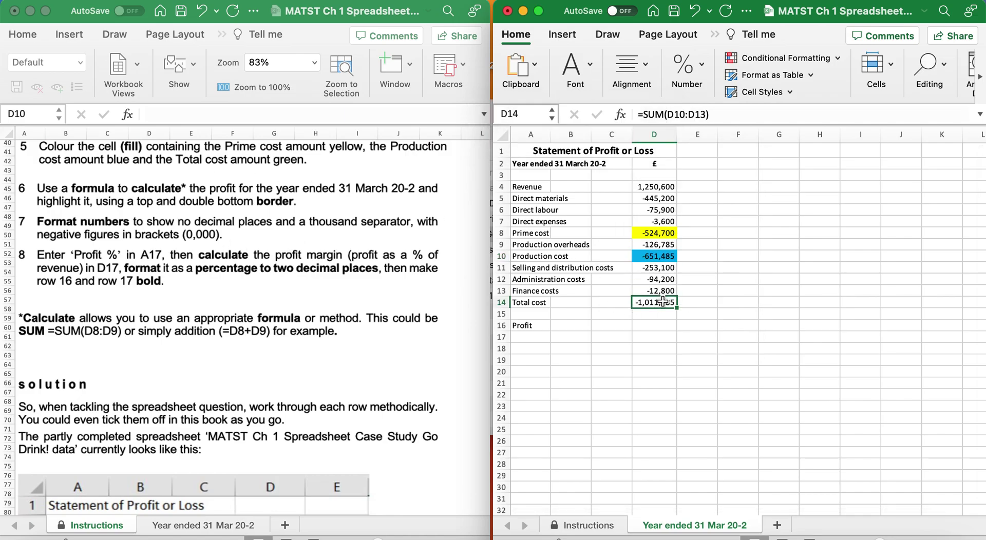
left_click(593, 80)
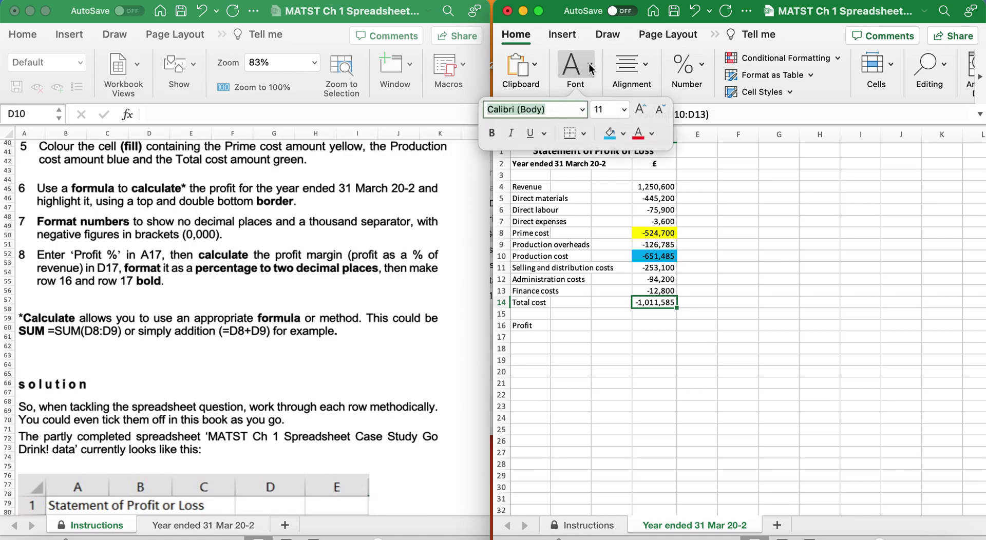
left_click(623, 135)
left_click(684, 309)
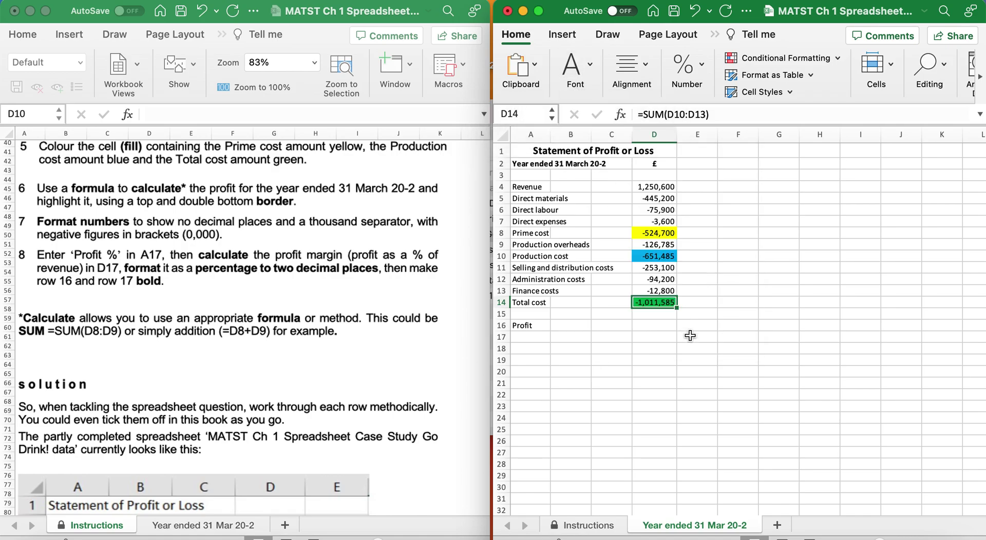
left_click(697, 337)
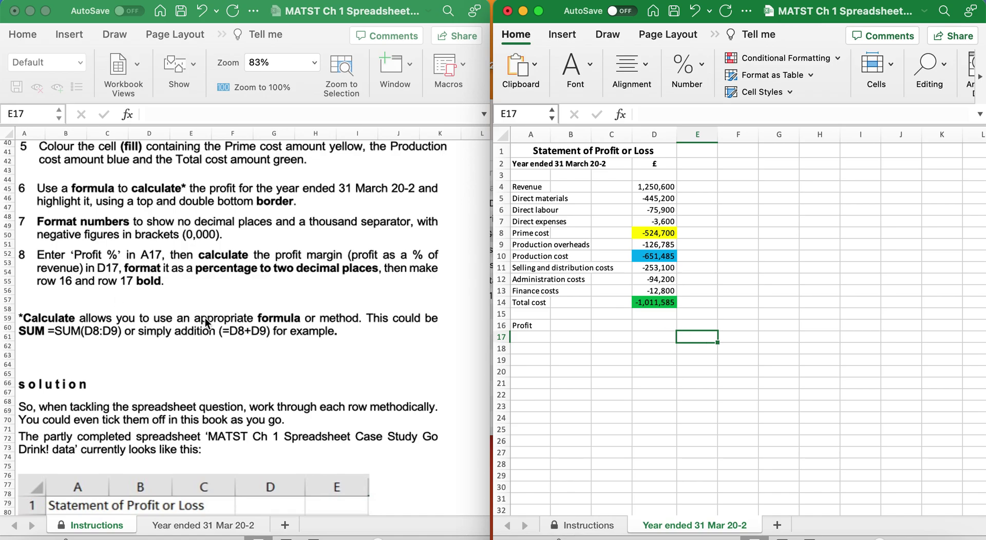
Enter a formula in D16 adding Revenue D4 and Total cost D14, giving 239,015
scroll(205, 323, "down", 3)
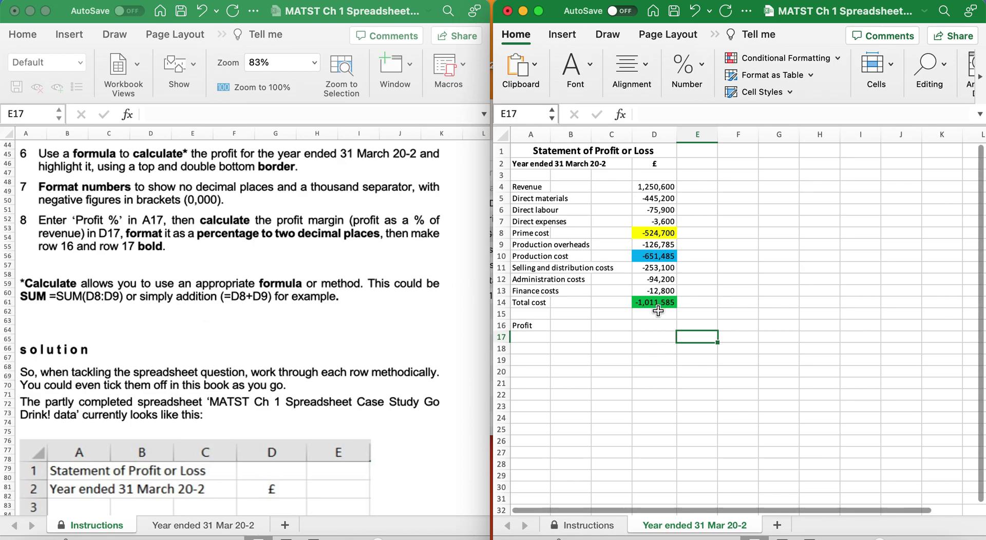
left_click(653, 329)
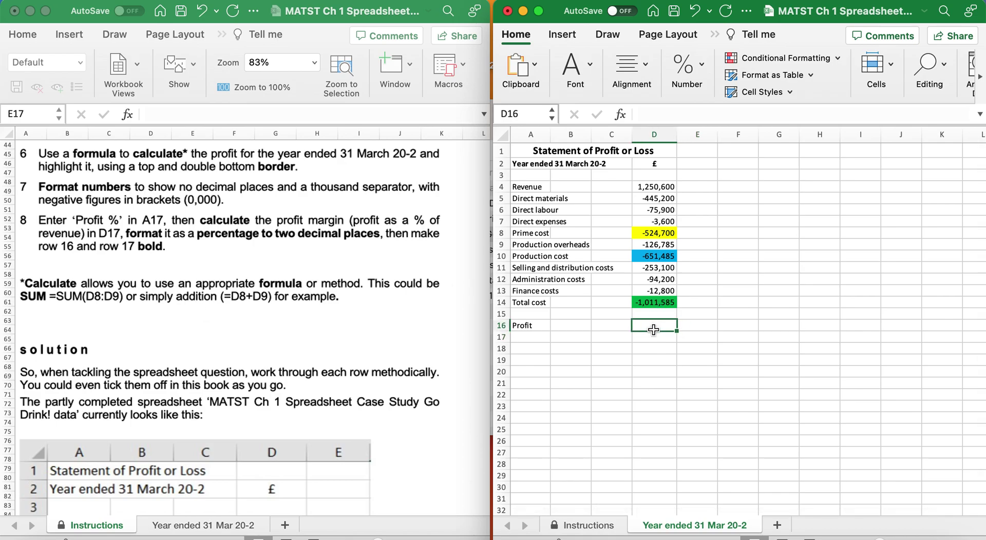
type("=")
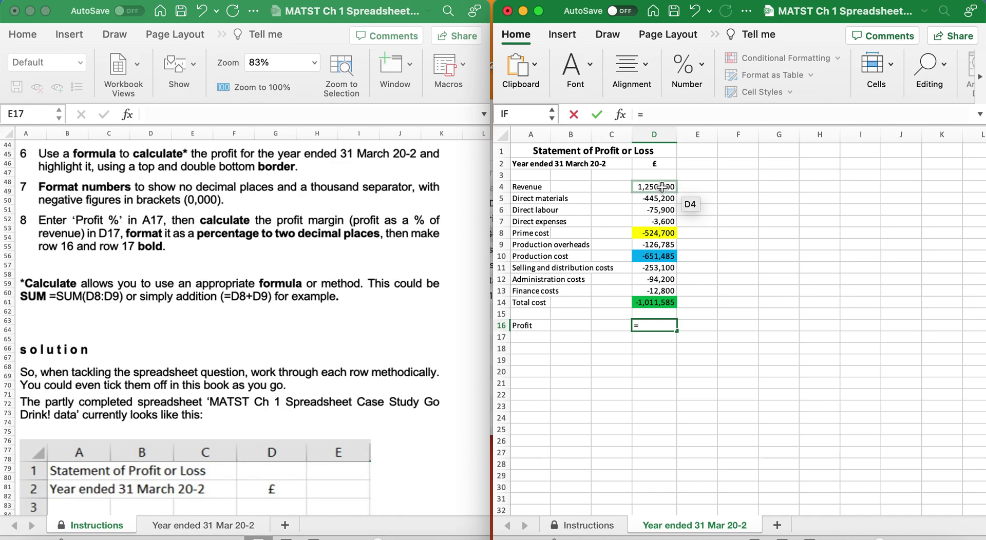
type("(")
left_click(661, 187)
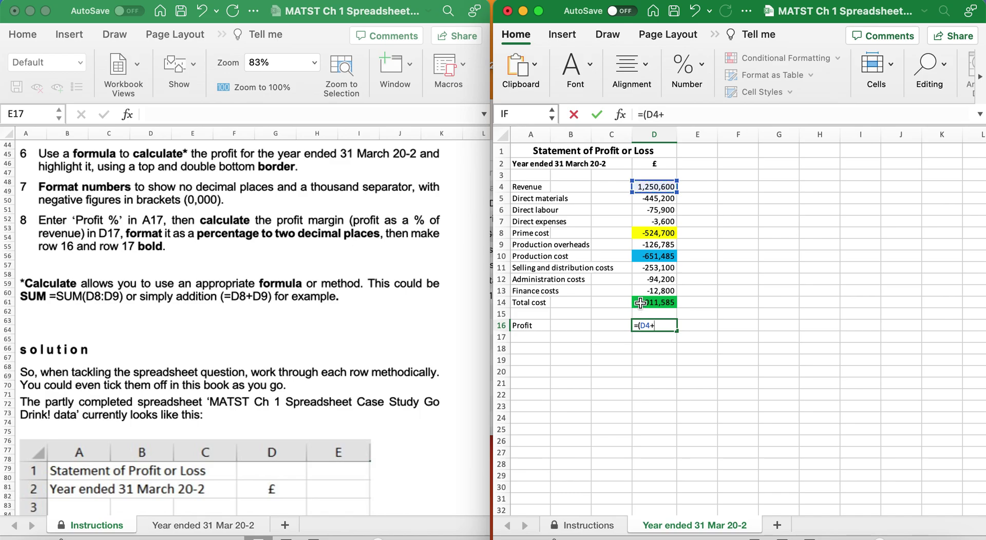
left_click(640, 303)
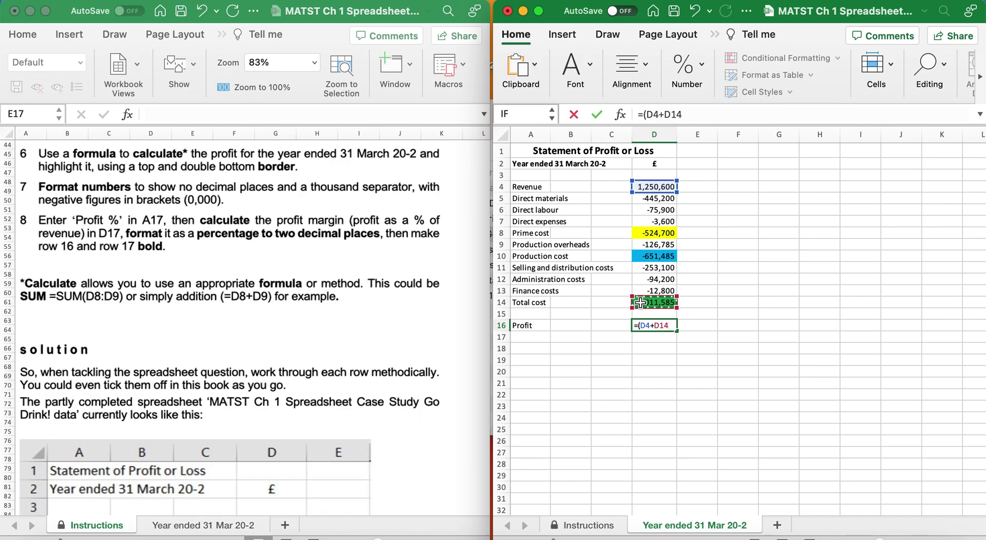
key("Return")
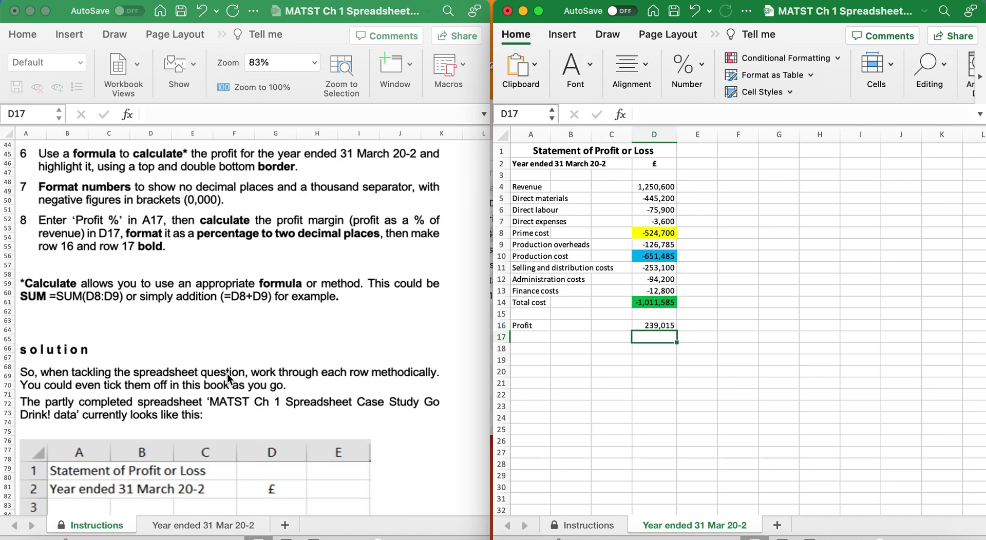
Apply a Top and Double Bottom Border to the Profit cell D16
left_click(649, 325)
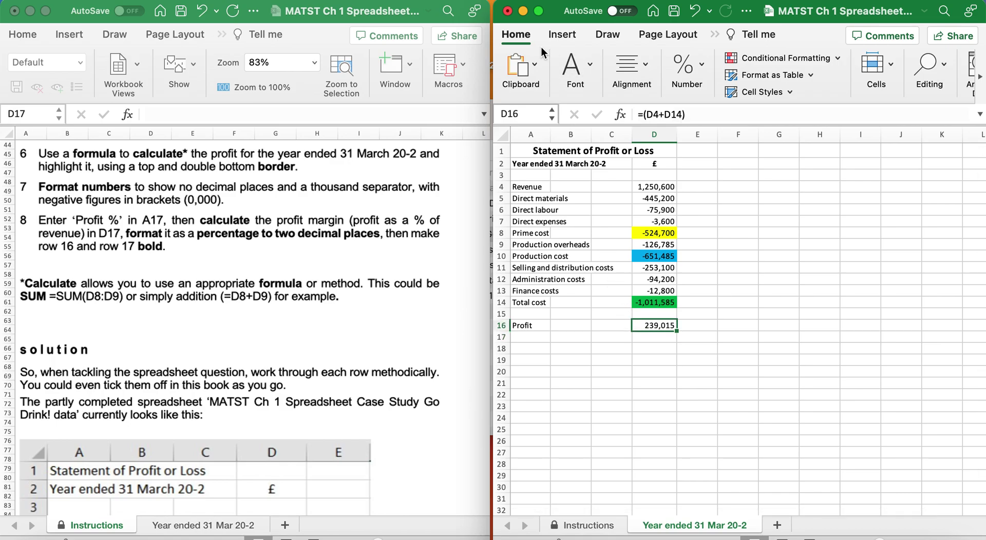
left_click(592, 69)
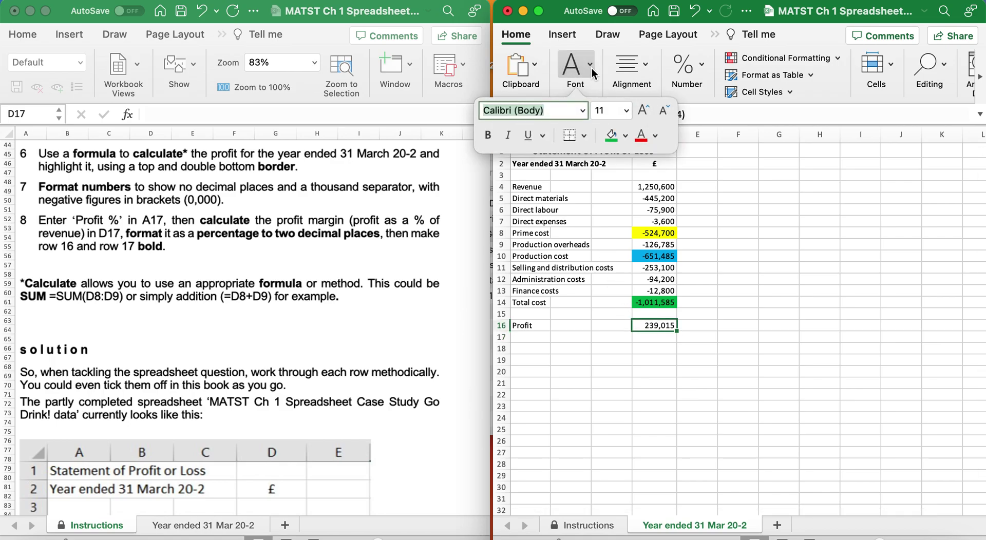
left_click(585, 135)
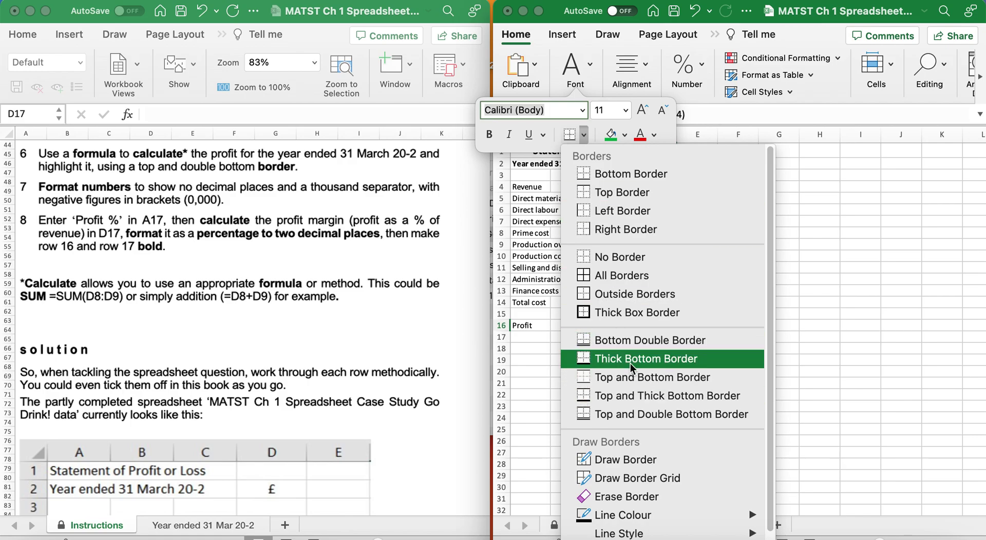
left_click(631, 414)
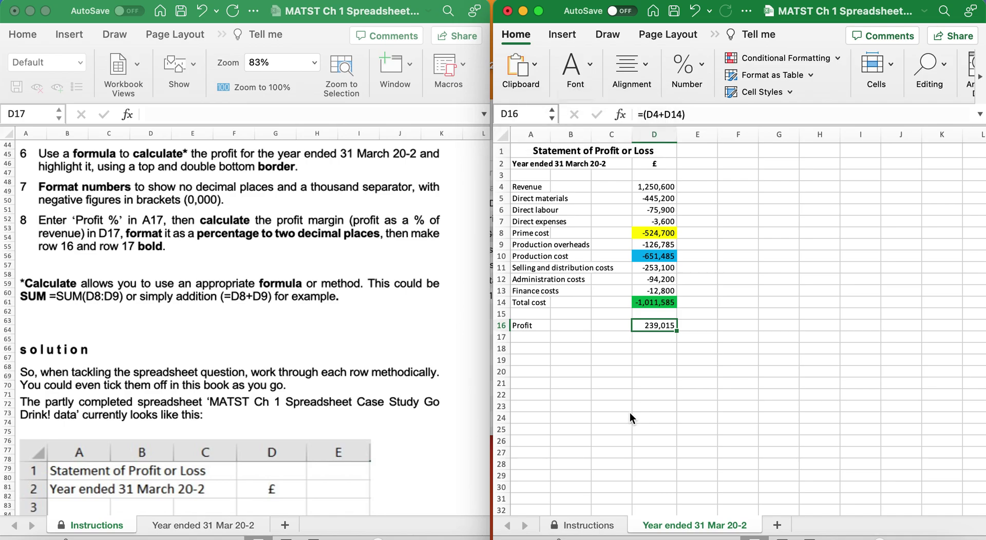
left_click(653, 361)
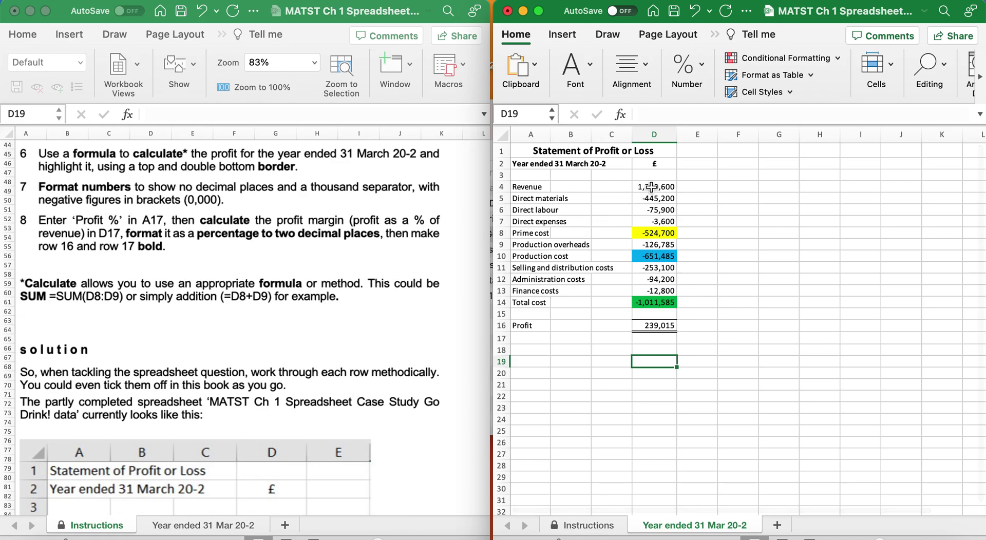
Format D4:D16 with the custom _(£* #,##0_) code and widen column D to show (1,011,585)
left_click_drag(651, 187, 653, 326)
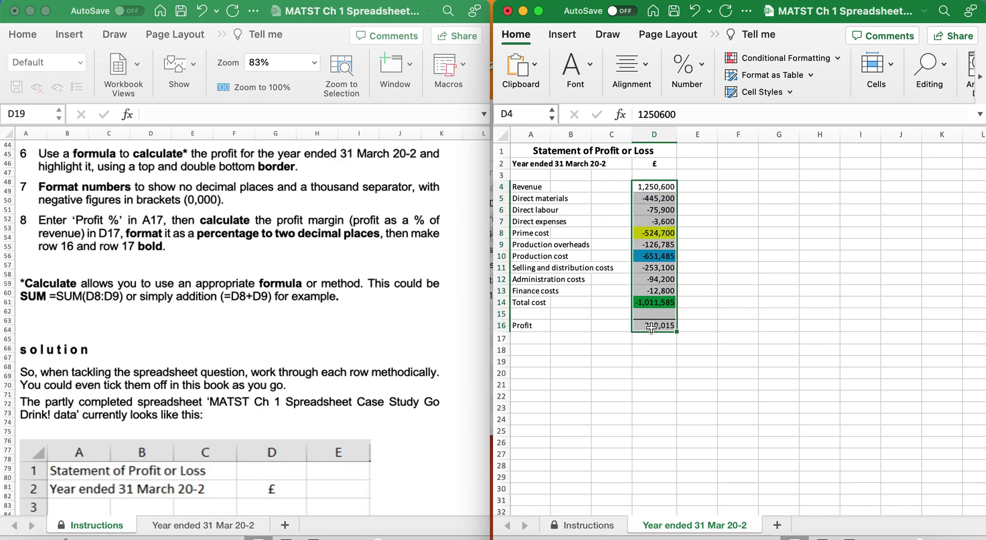
right_click(649, 239)
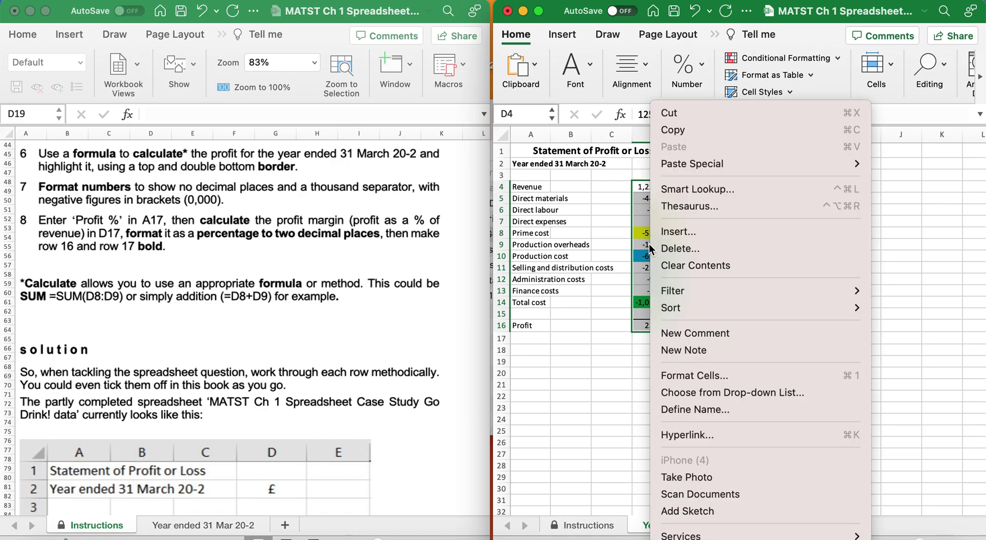
left_click(682, 378)
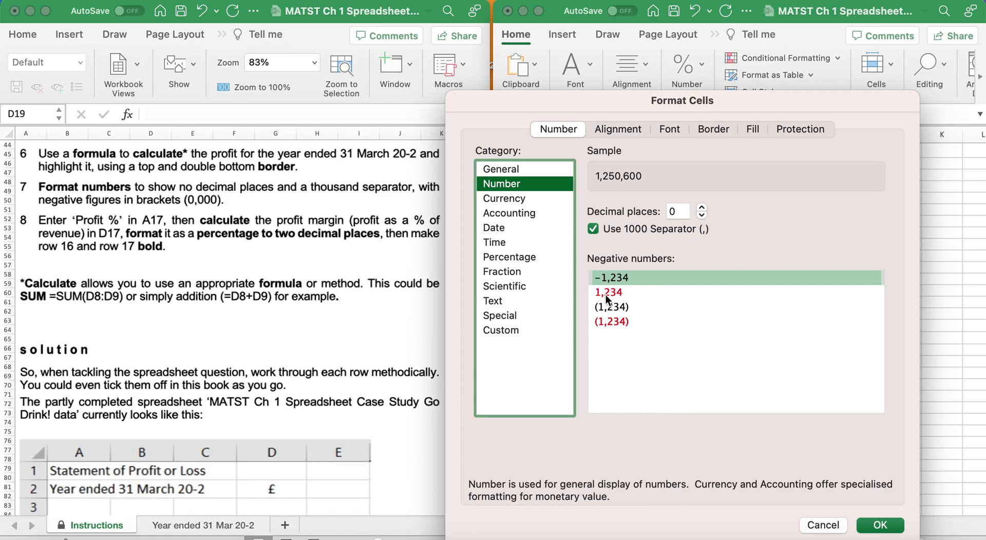
left_click(506, 332)
scroll(610, 359, "down", 3)
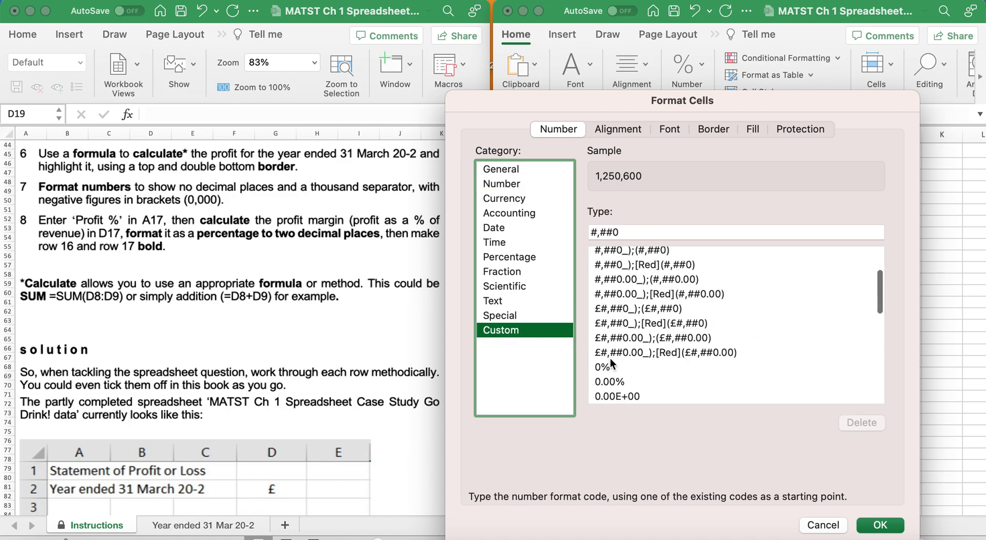
scroll(610, 359, "down", 10)
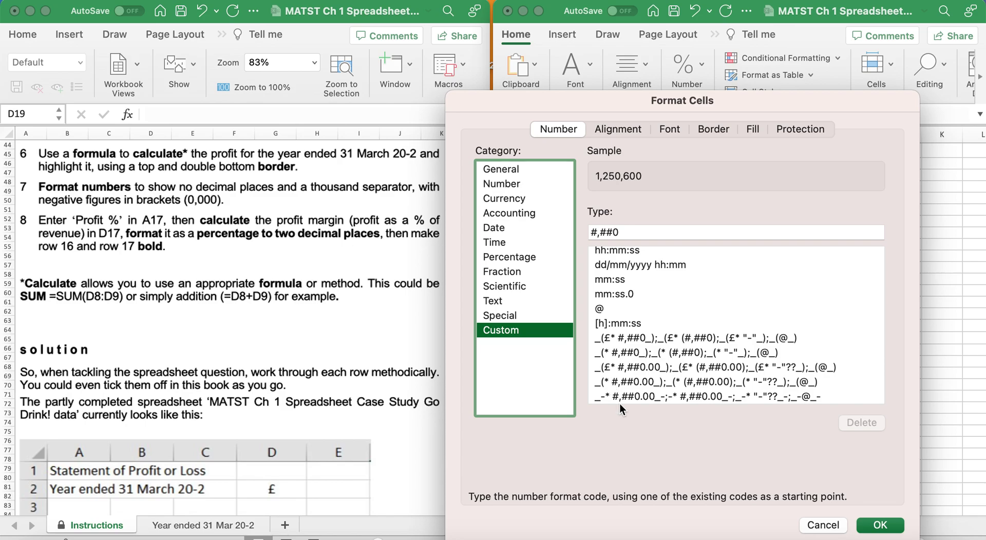
left_click(615, 339)
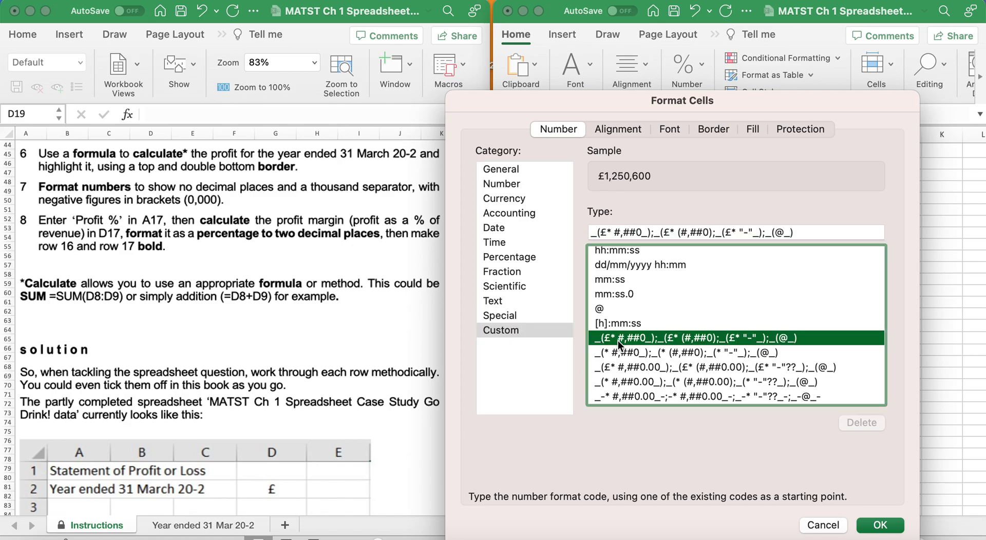
left_click(879, 525)
left_click(746, 327)
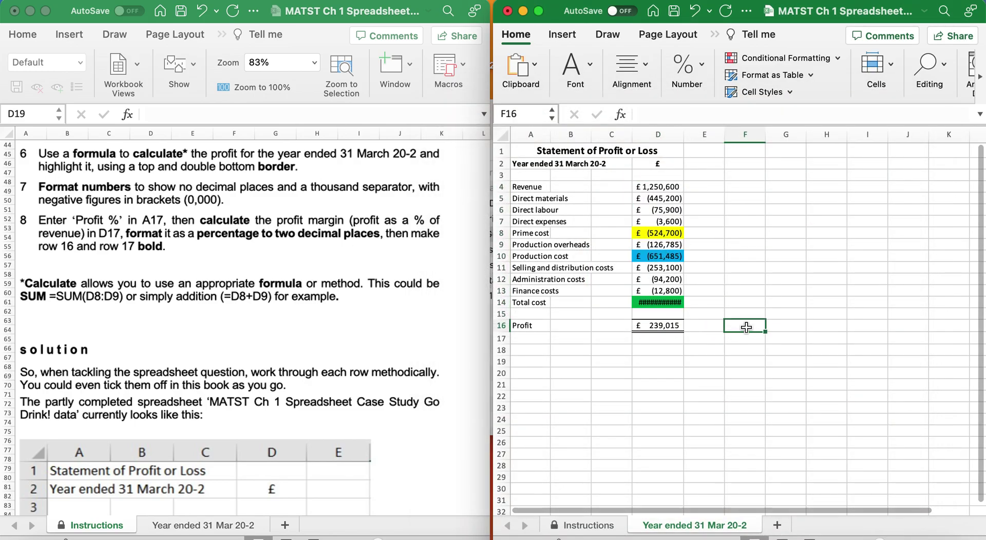
left_click_drag(685, 131, 694, 131)
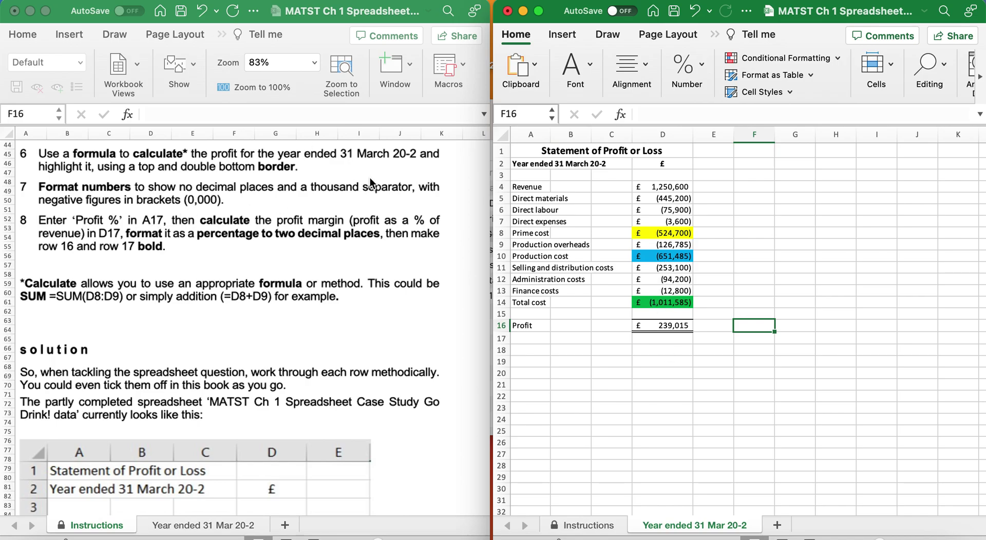
Switch D4:D16 to Number format: 0 decimals, 1000 separator, (1,234) negatives
left_click_drag(667, 192, 664, 325)
right_click(664, 325)
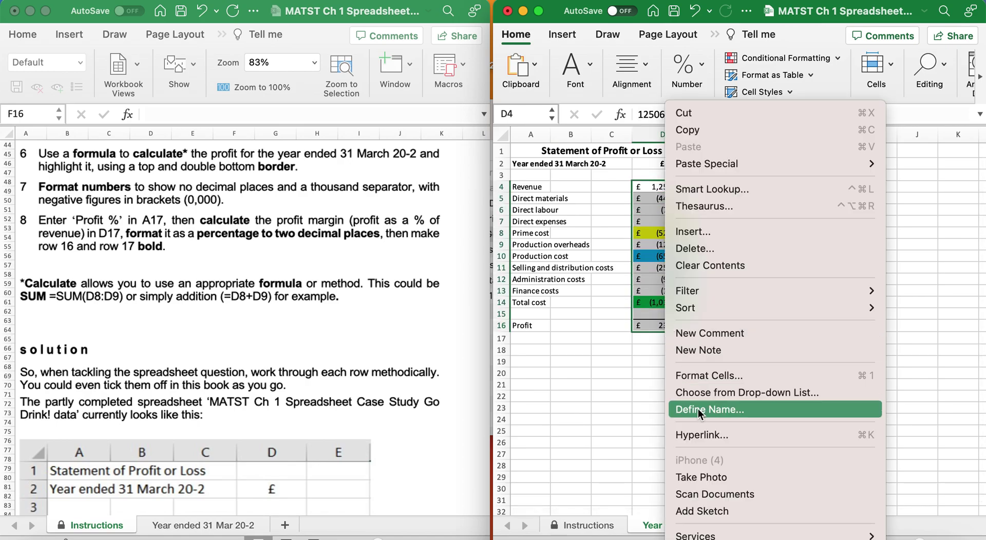
left_click(702, 375)
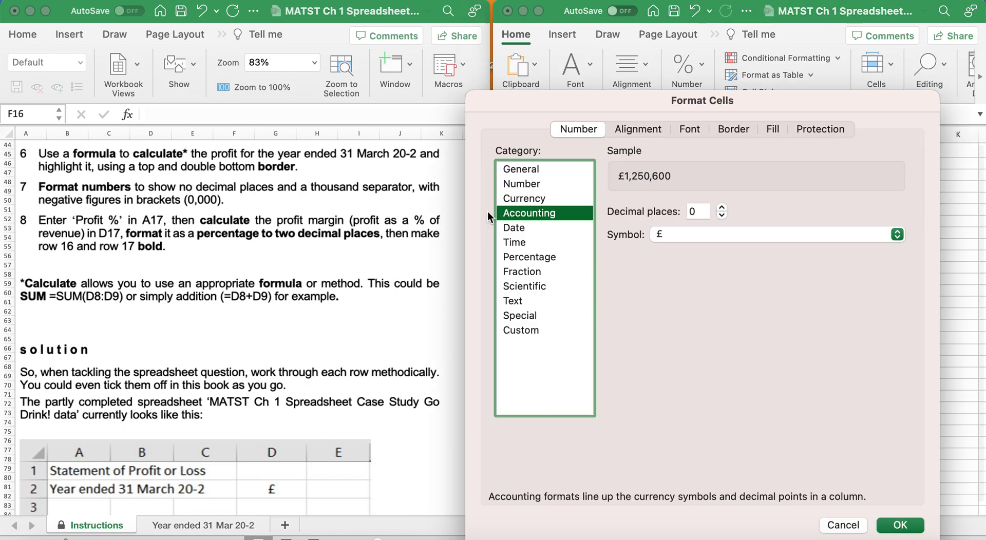
left_click(542, 184)
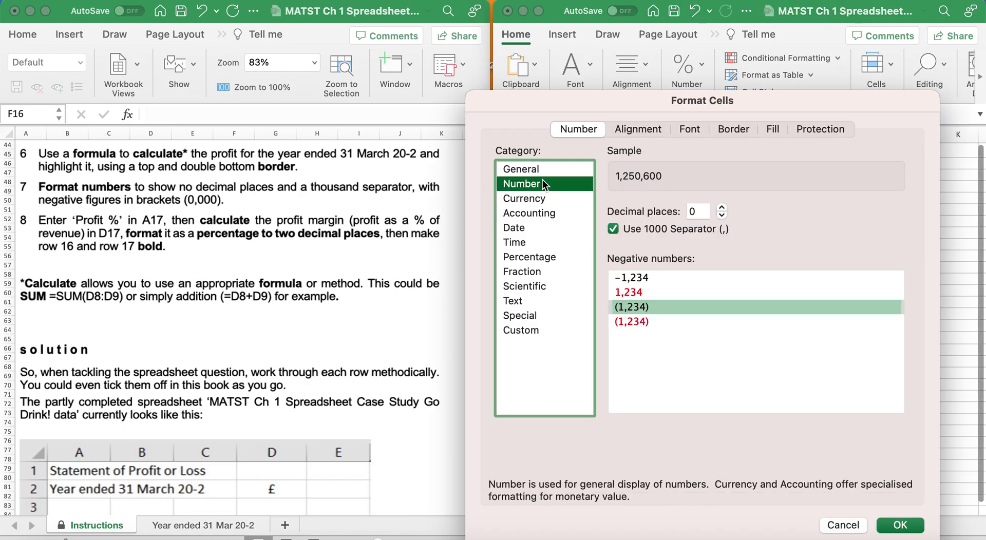
left_click(613, 229)
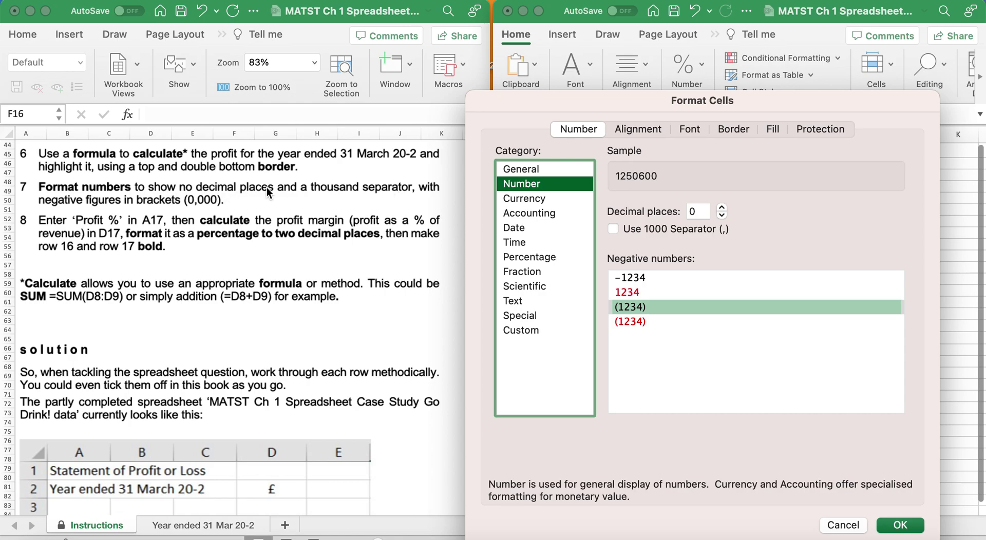
left_click(615, 228)
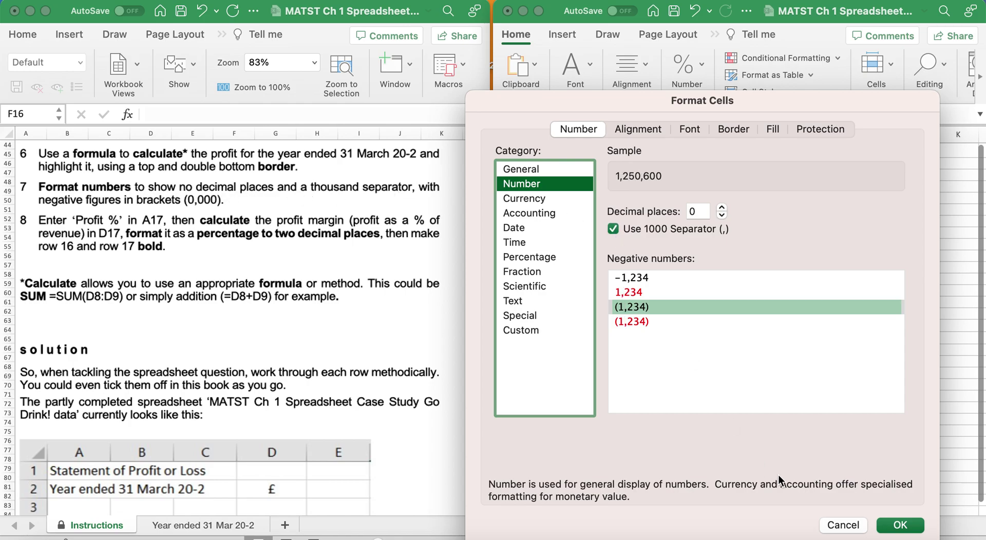
left_click(899, 526)
left_click(698, 352)
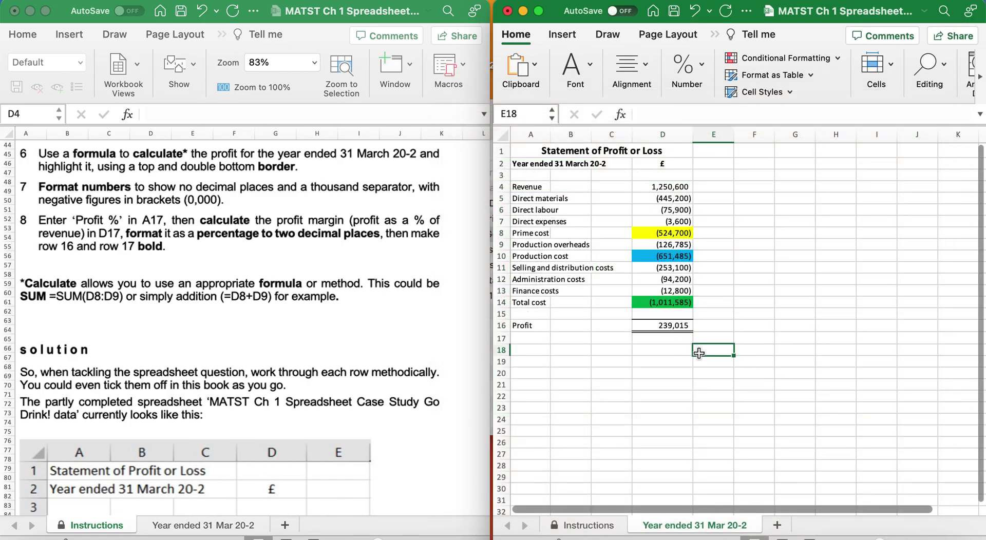
Enter =D16/D4 in D17 and format it as a percentage showing 19.11%
scroll(143, 280, "down", 2)
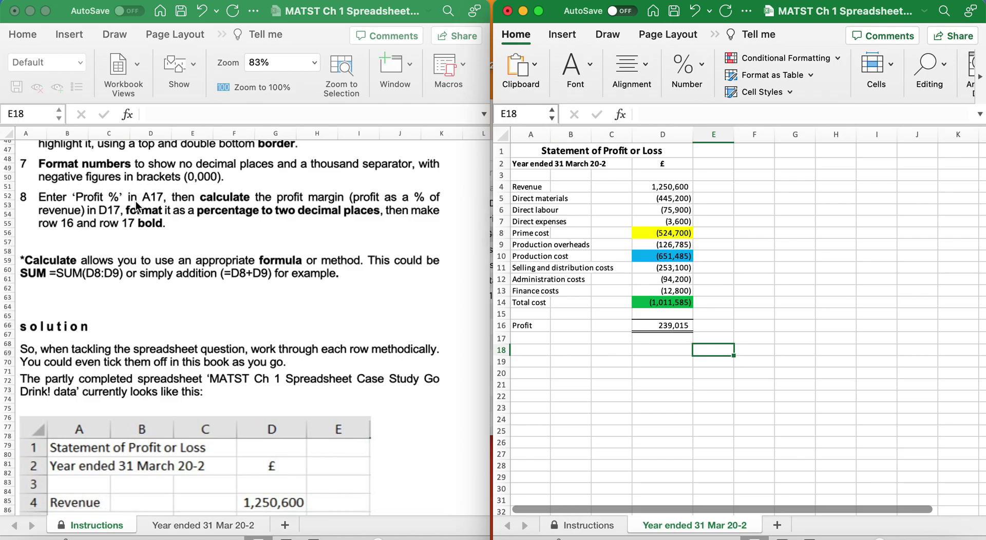
left_click(655, 338)
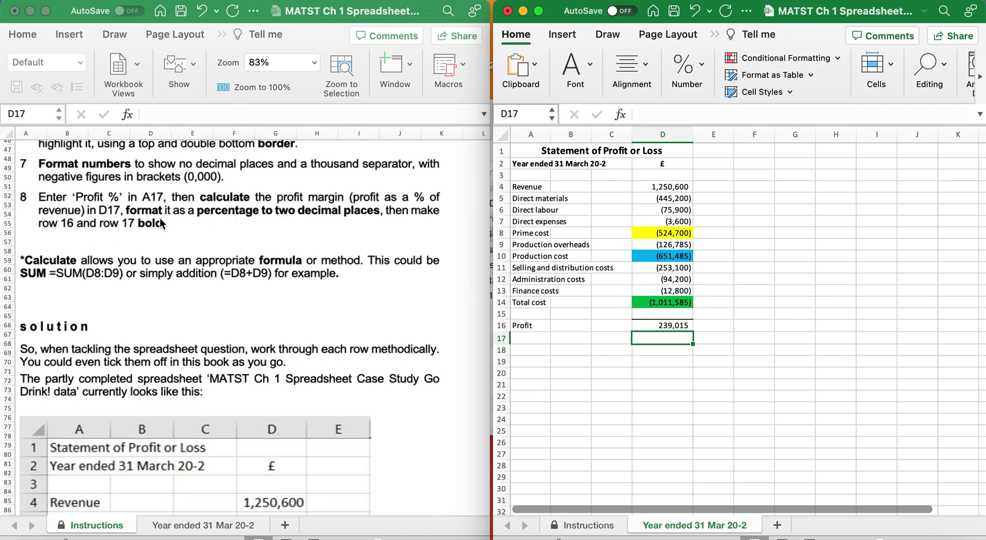
type("=")
left_click(661, 329)
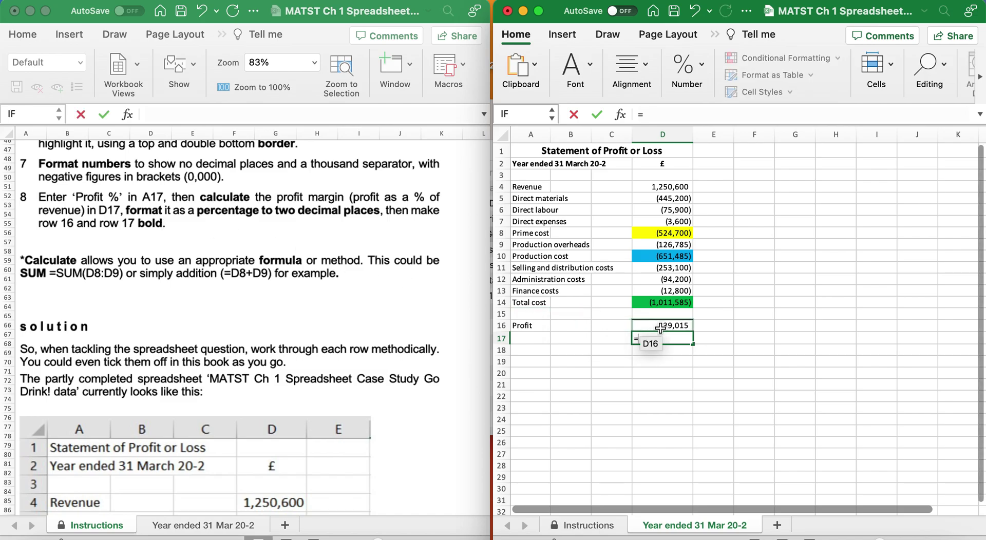
type("/")
left_click(664, 186)
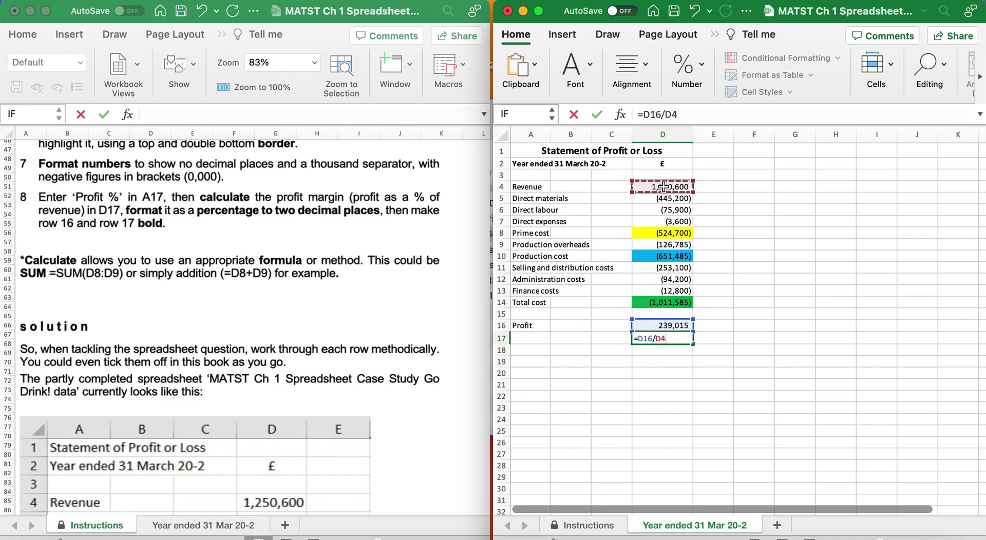
key("Return")
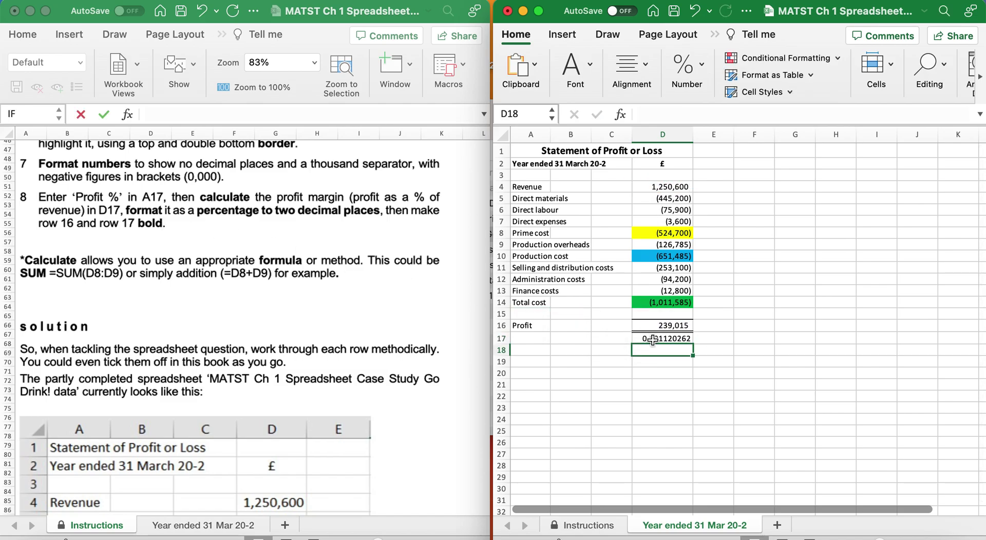
left_click(652, 338)
left_click(683, 73)
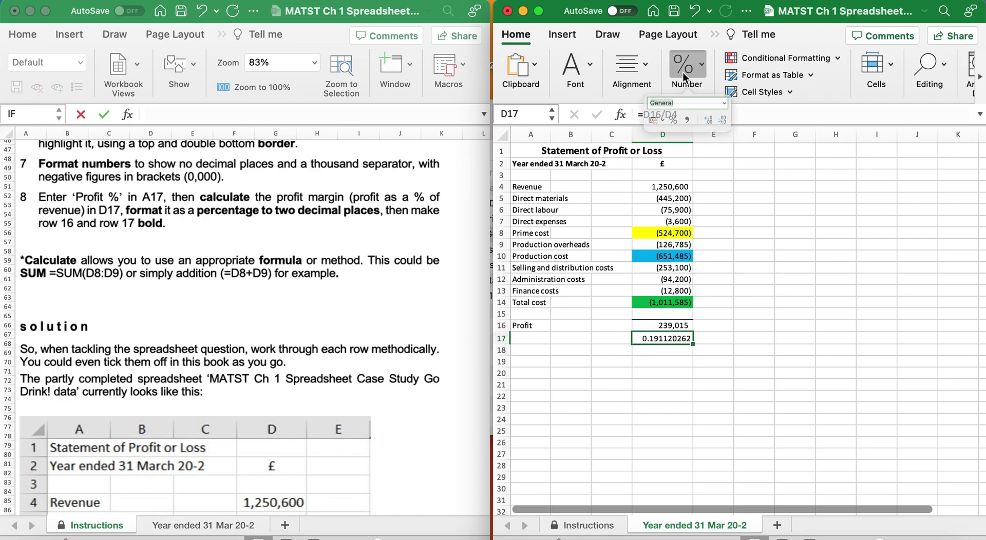
left_click(667, 136)
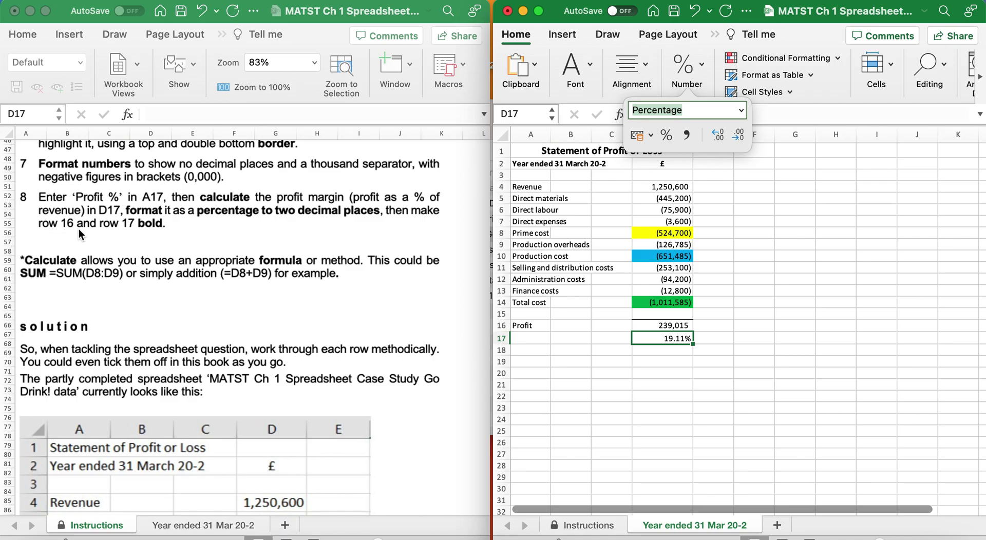
Make rows 16 and 17 bold
left_click_drag(501, 326, 502, 338)
left_click(572, 67)
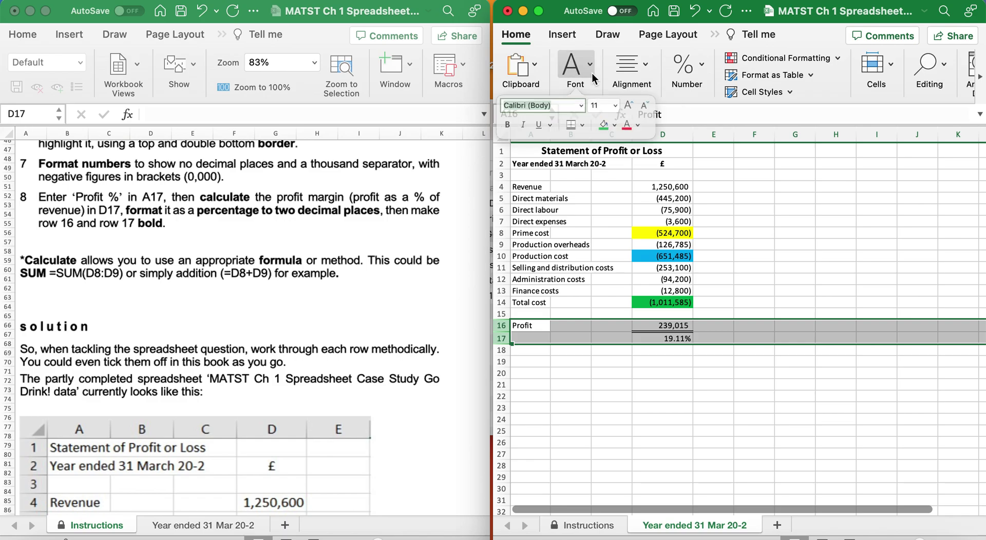
left_click(489, 135)
left_click(627, 371)
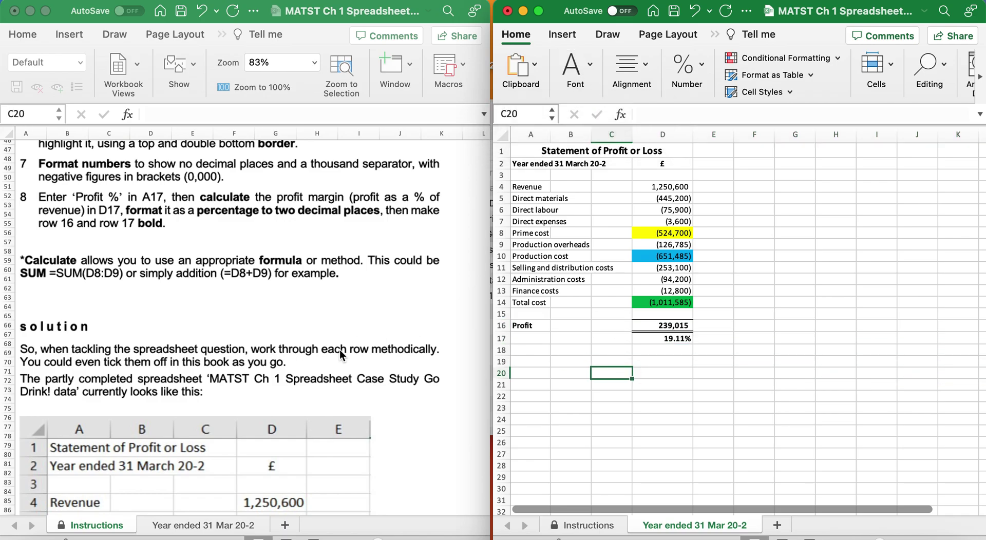
Scroll the Instructions down to the model answer showing 239,015 profit and 19.11% Profit %
scroll(340, 350, "down", 10)
scroll(340, 349, "down", 2)
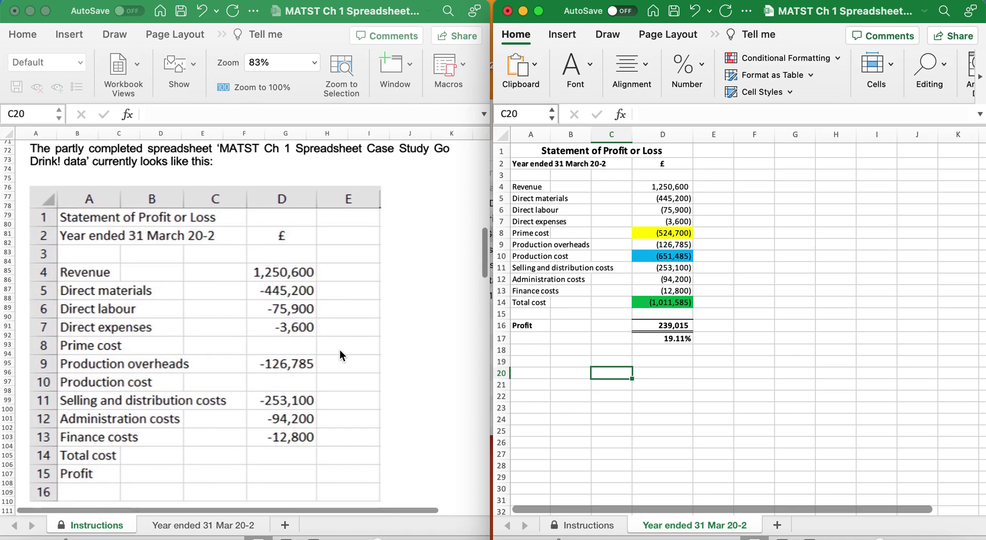
scroll(340, 350, "down", 15)
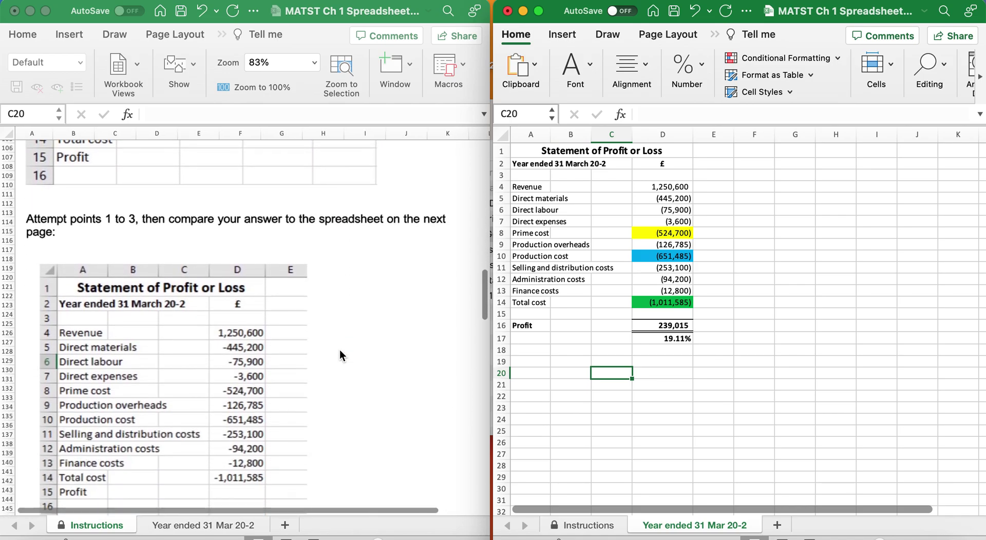
scroll(339, 350, "down", 2)
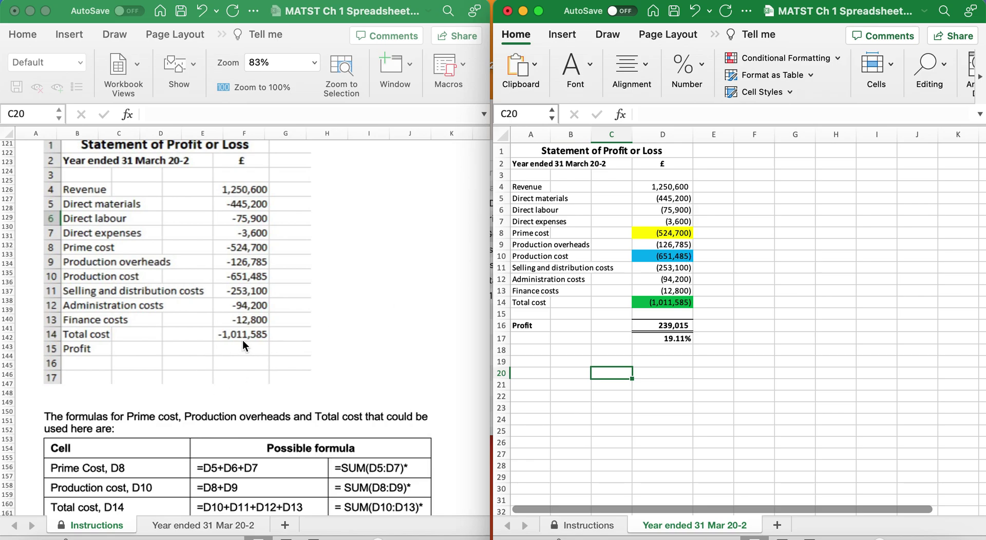
scroll(243, 339, "down", 20)
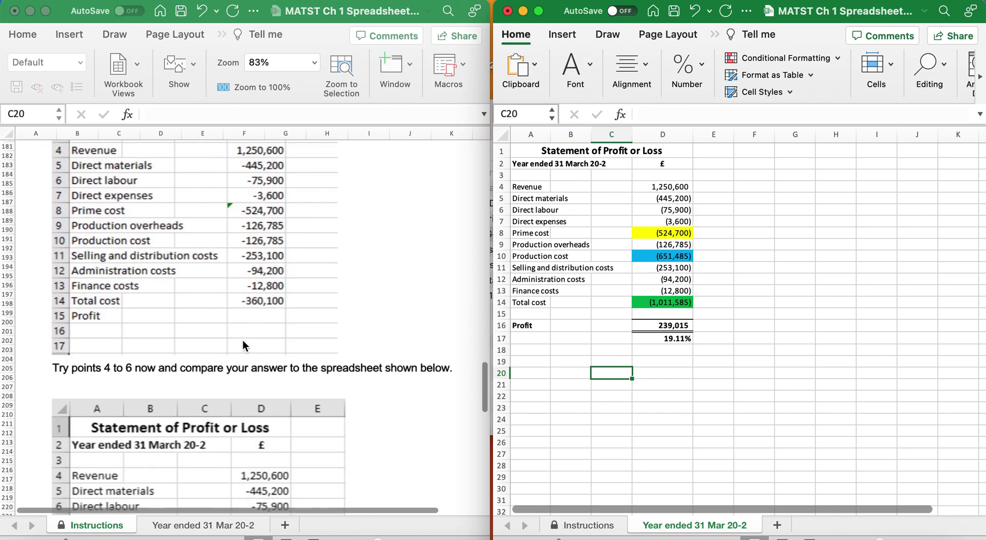
scroll(242, 340, "down", 10)
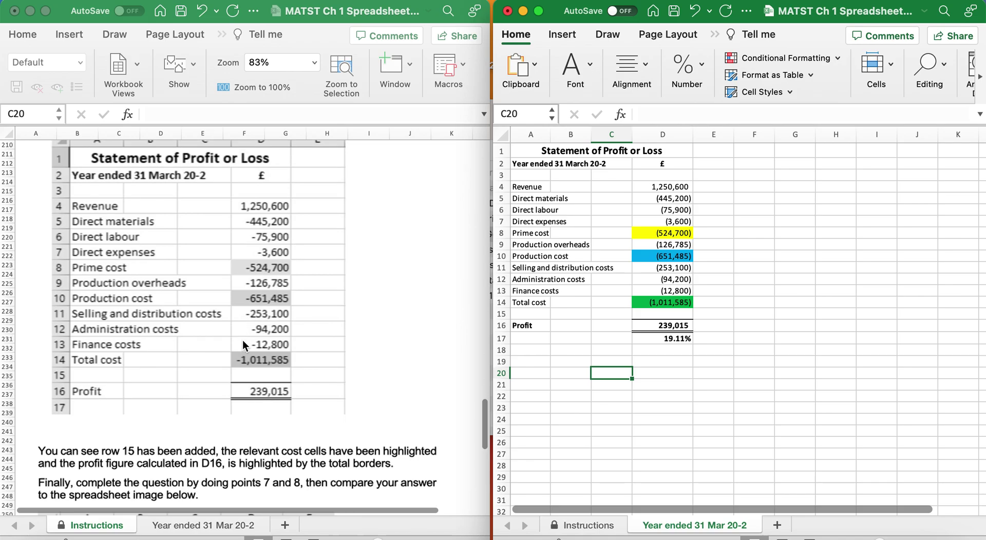
scroll(242, 340, "down", 1)
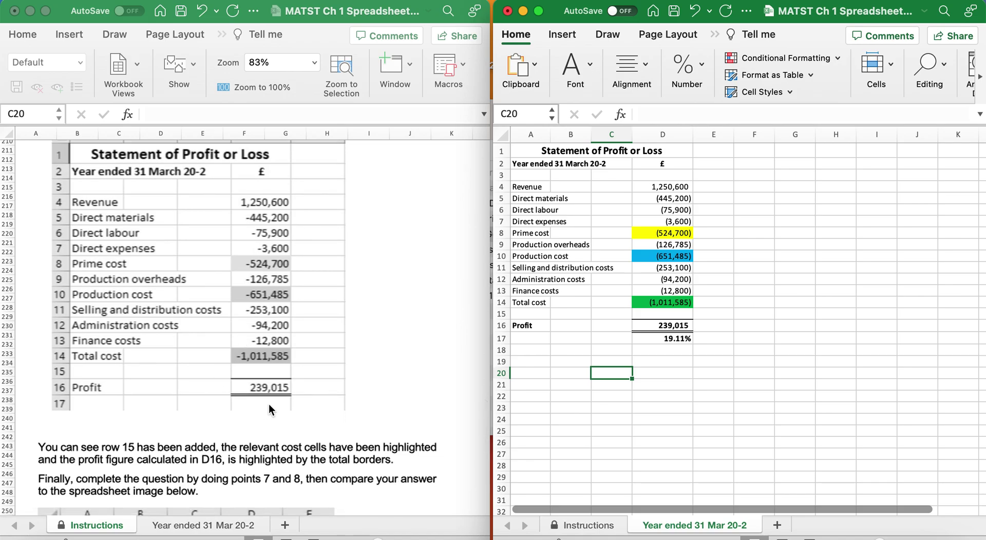
scroll(269, 405, "down", 10)
scroll(270, 403, "down", 5)
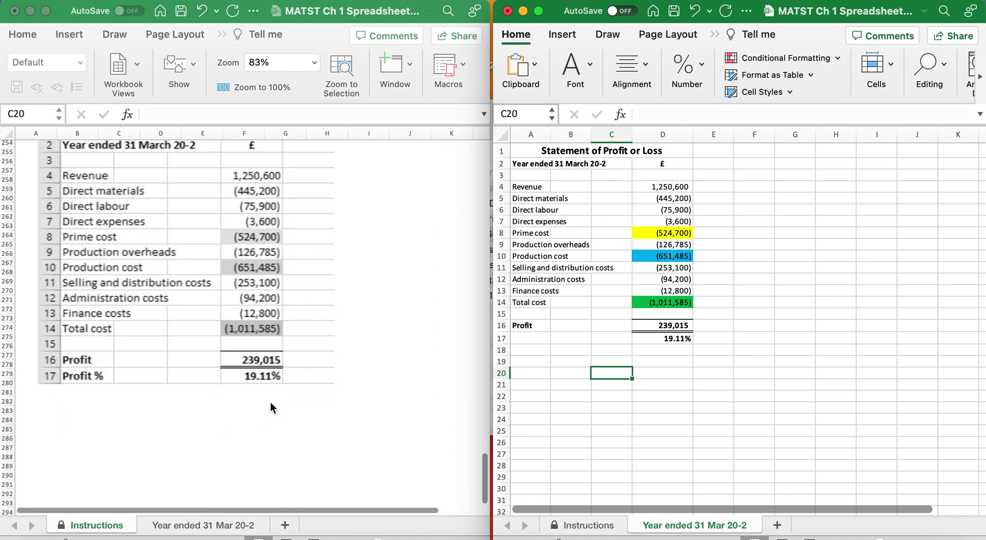